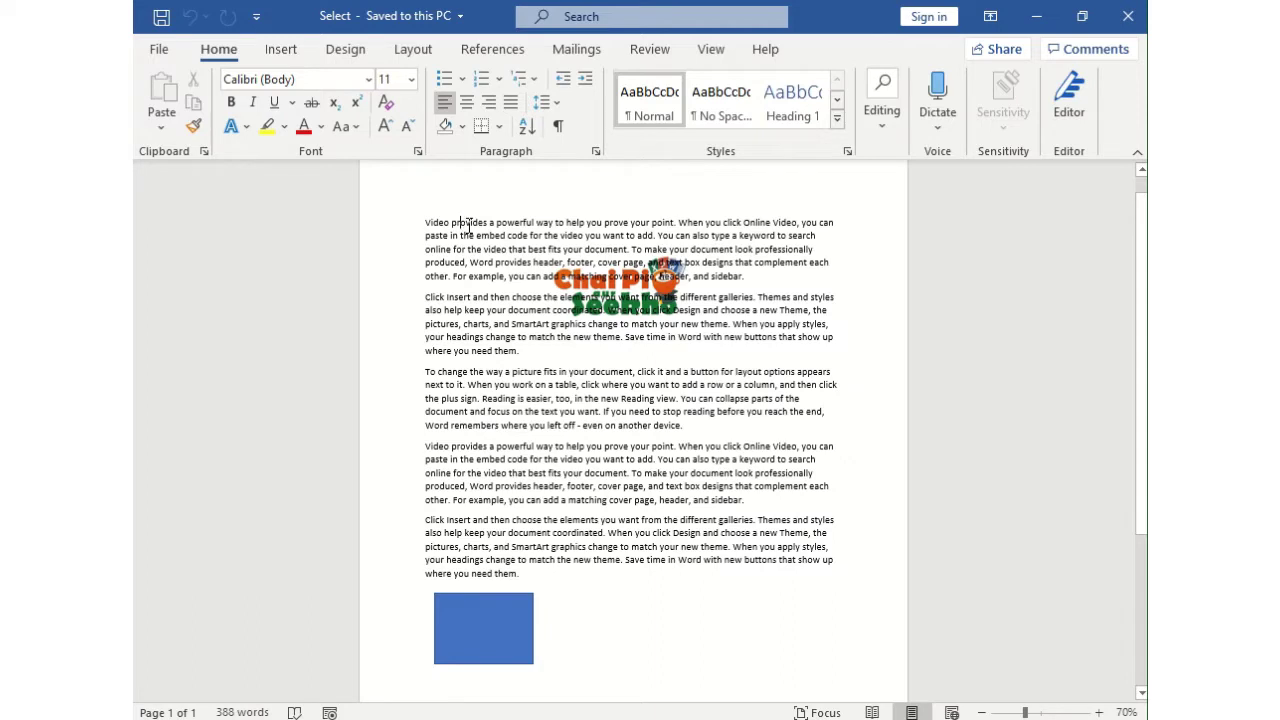
Double-click to select the word 'provides', then clear the selection.
left_click(466, 224)
double_click(474, 224)
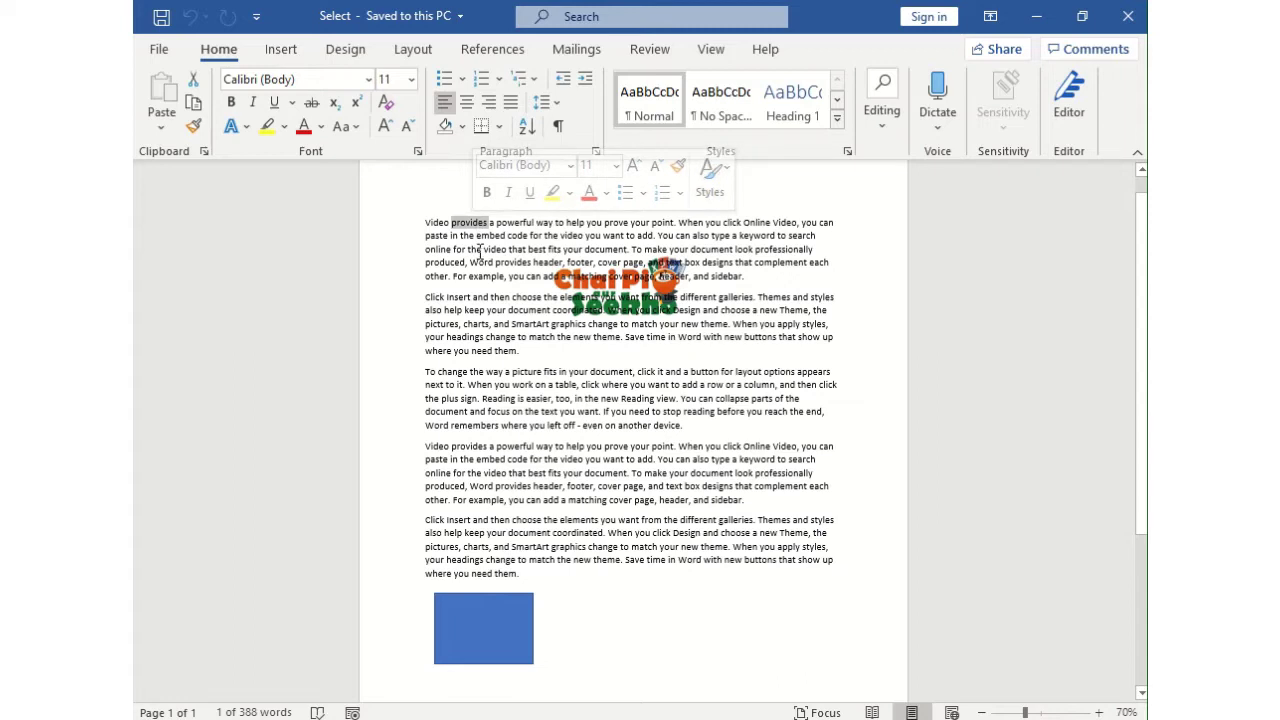
left_click(305, 135)
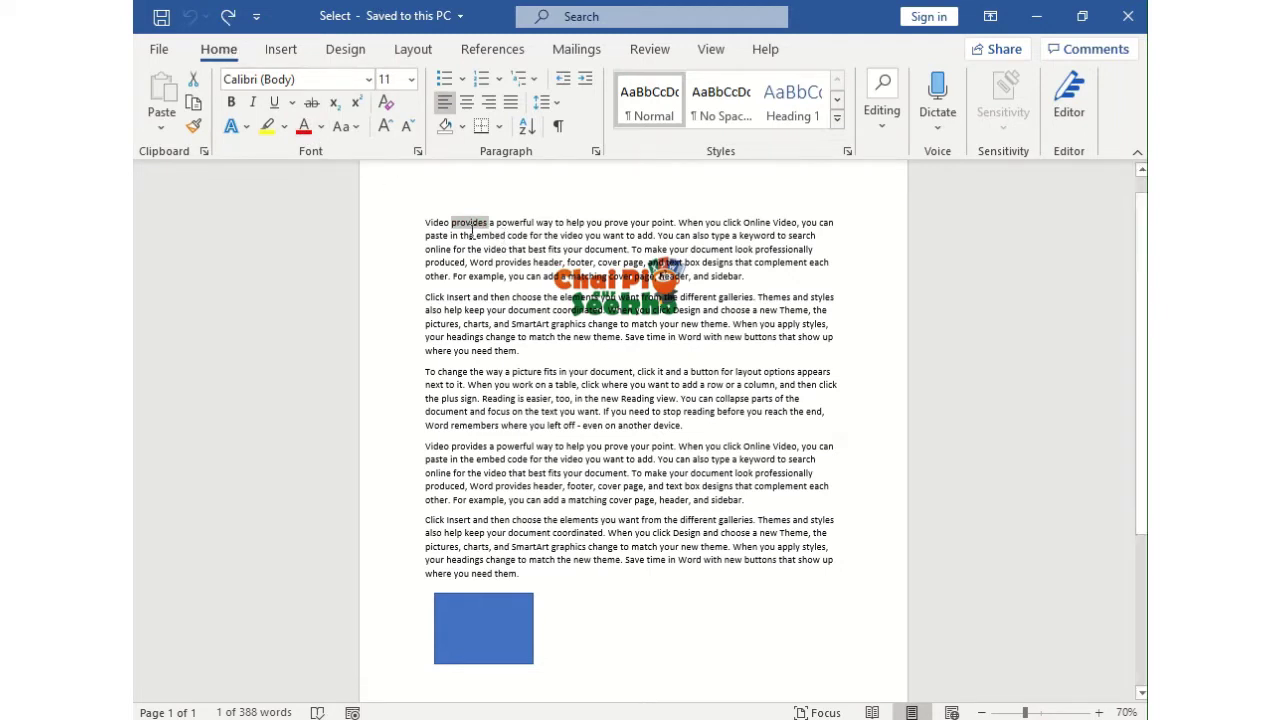
left_click(480, 236)
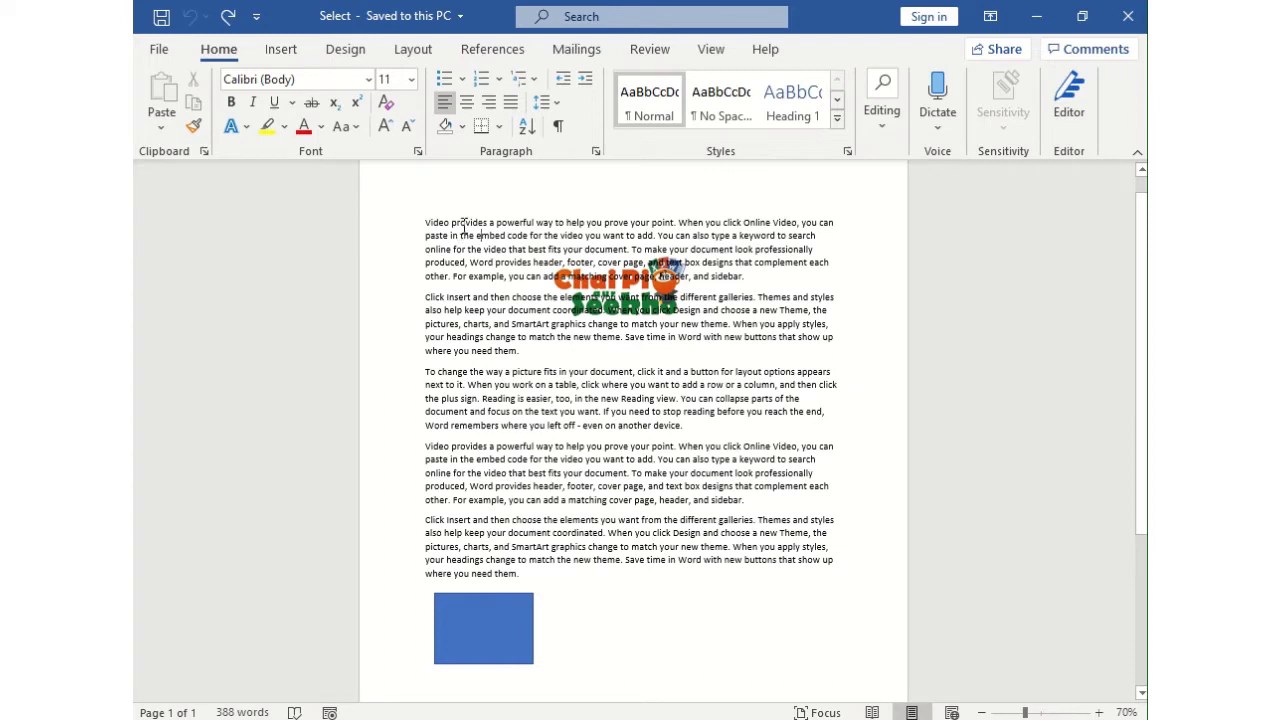
Reselect 'provides', then triple-click to select the whole first paragraph.
double_click(463, 226)
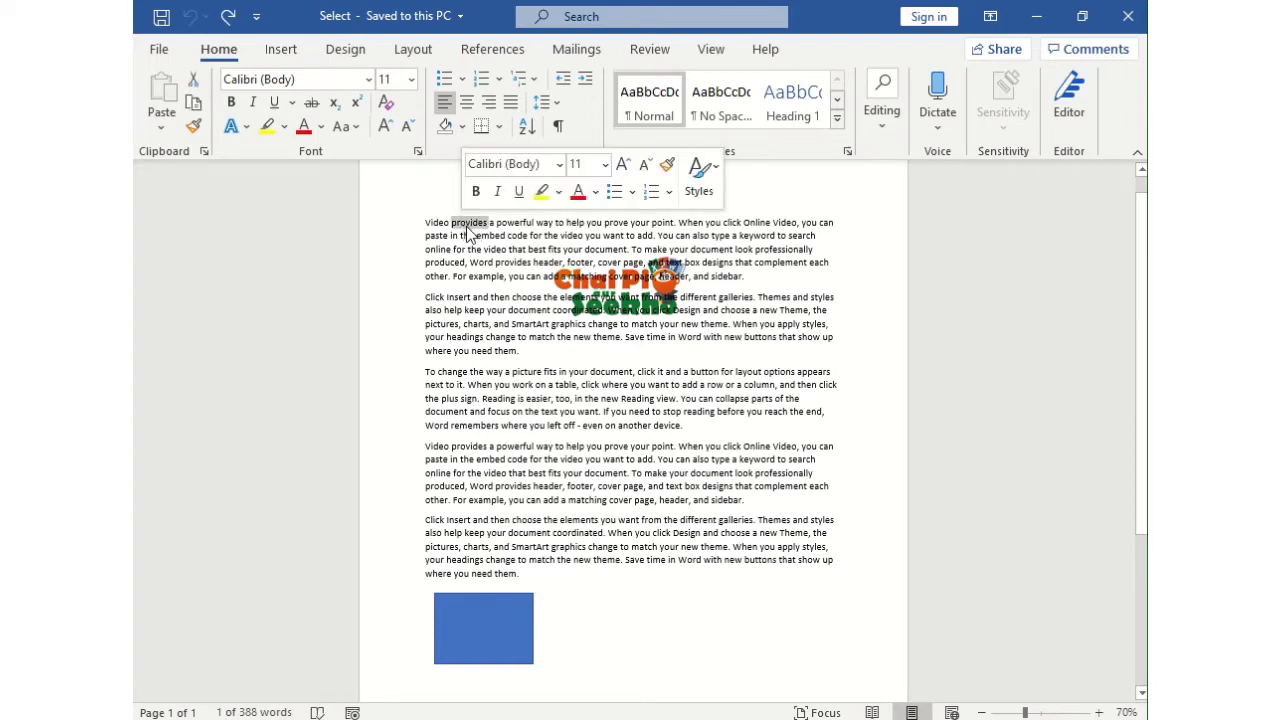
left_click(474, 230)
triple_click(477, 231)
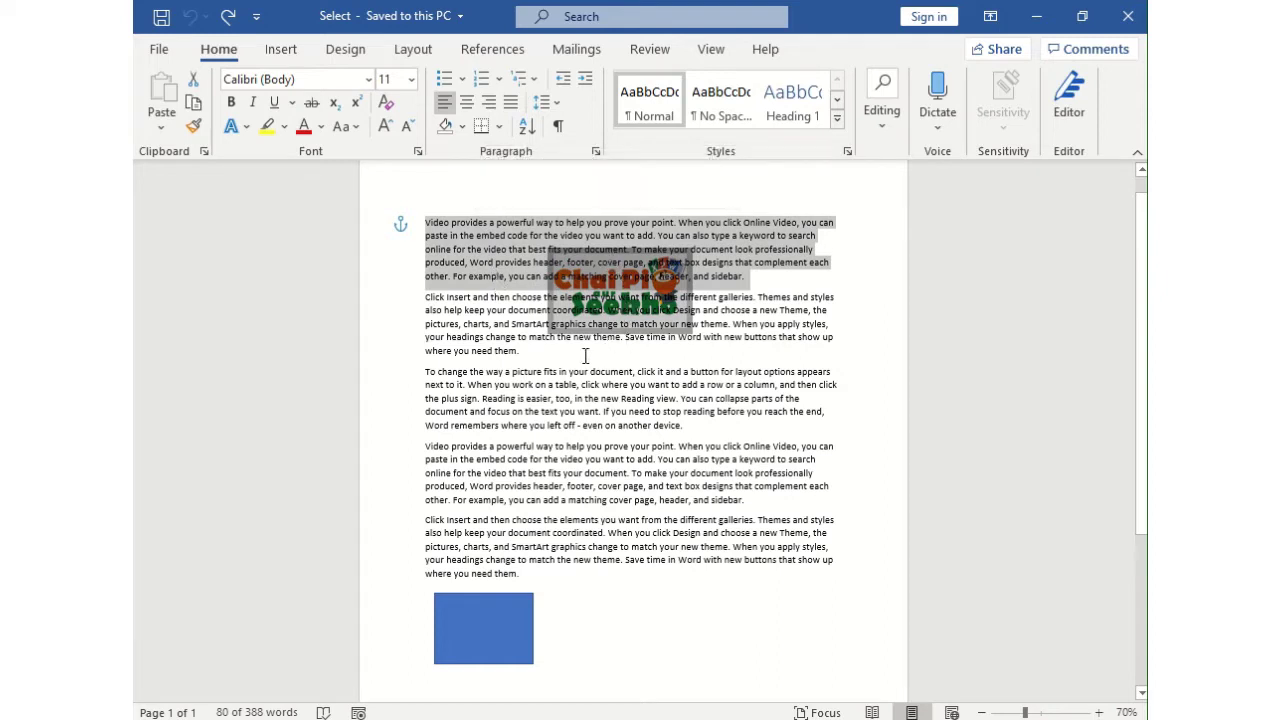
Select the entire third paragraph, beginning 'To change the way a picture fits'.
left_click(488, 380)
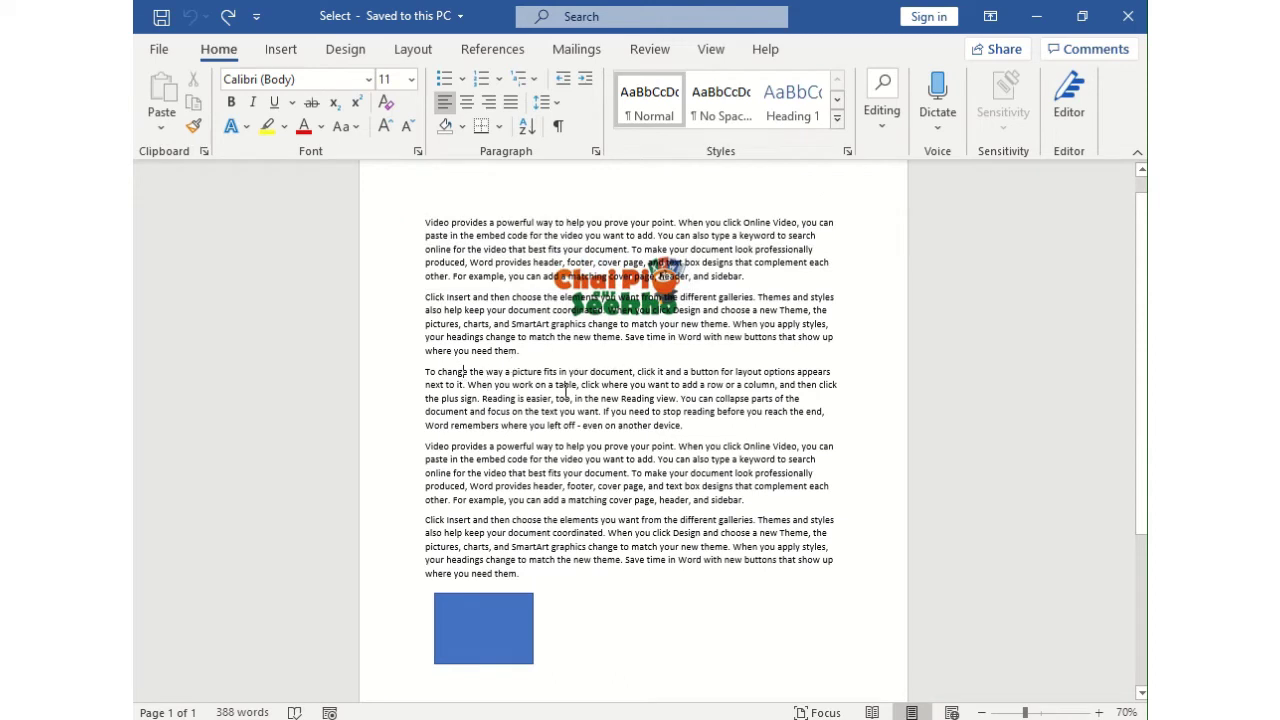
left_click(466, 379)
triple_click(465, 375)
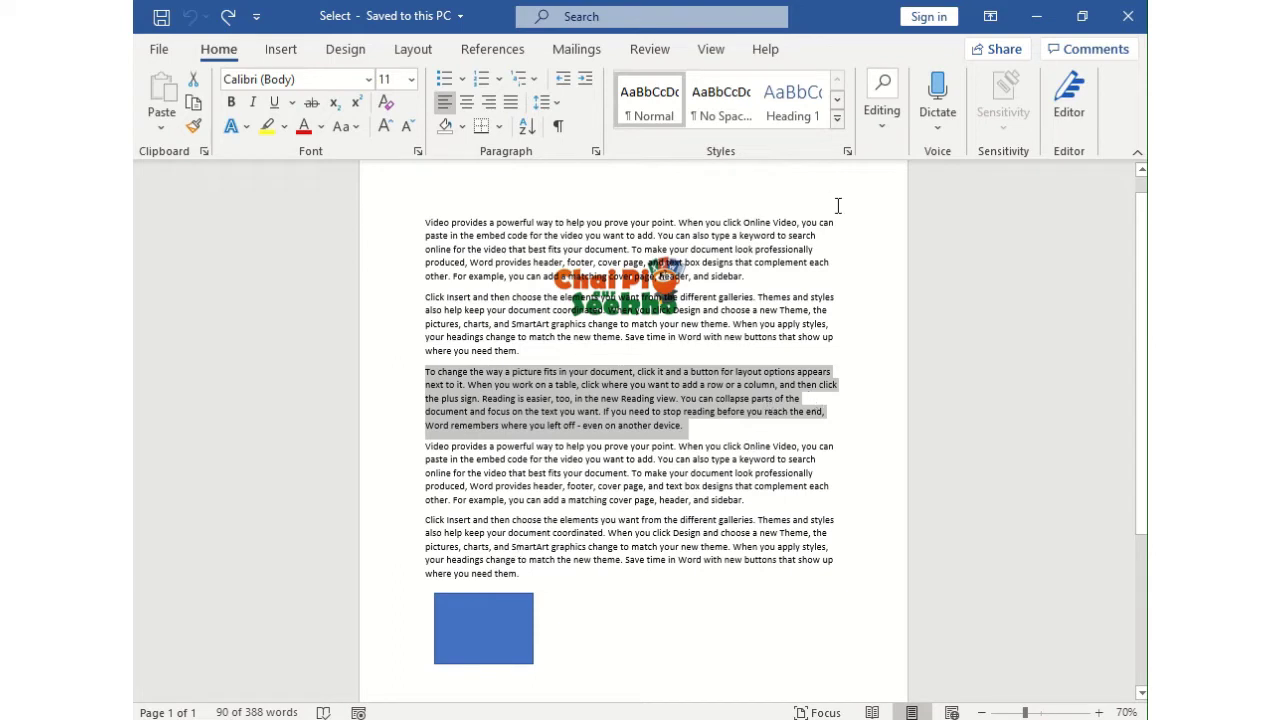
left_click(829, 214)
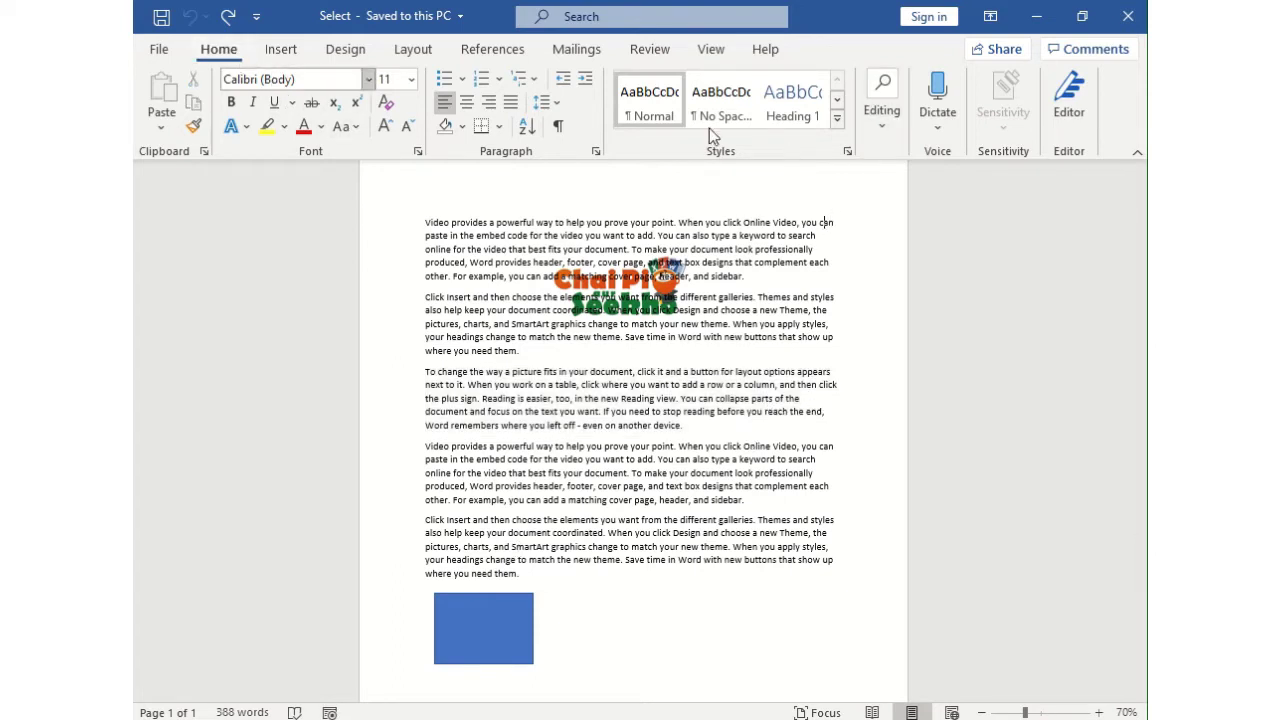
left_click(880, 152)
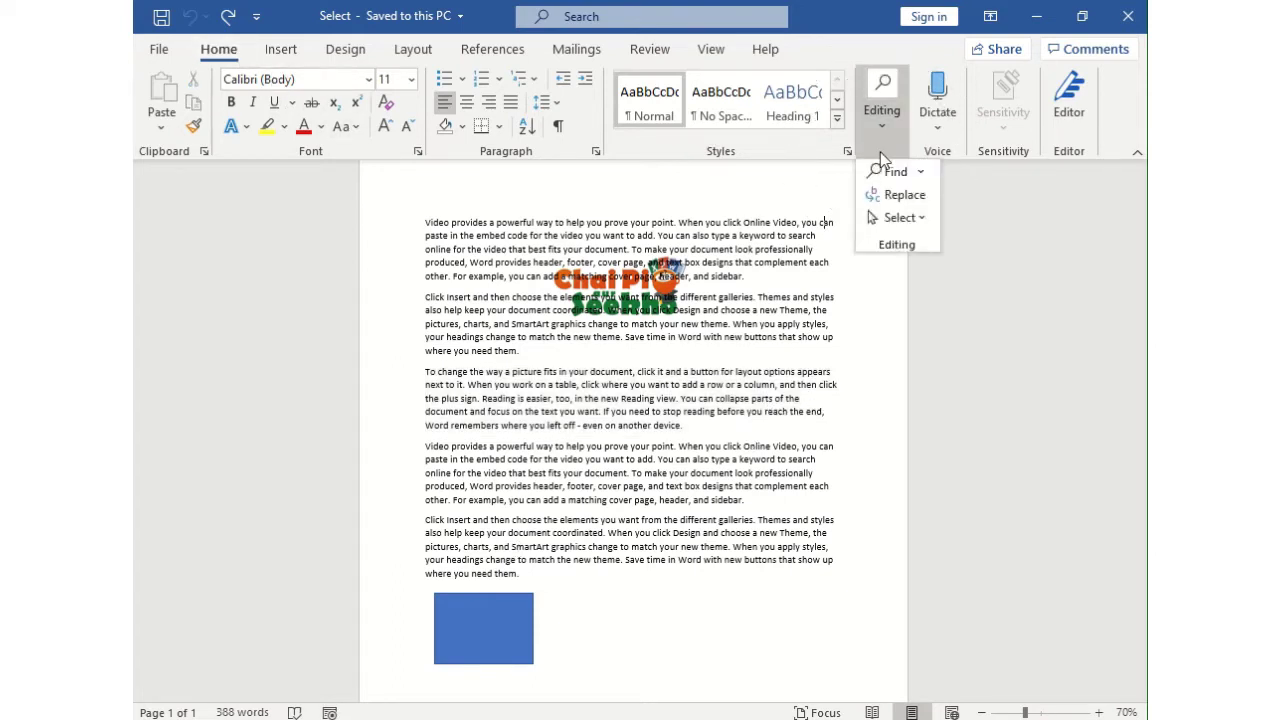
left_click(915, 220)
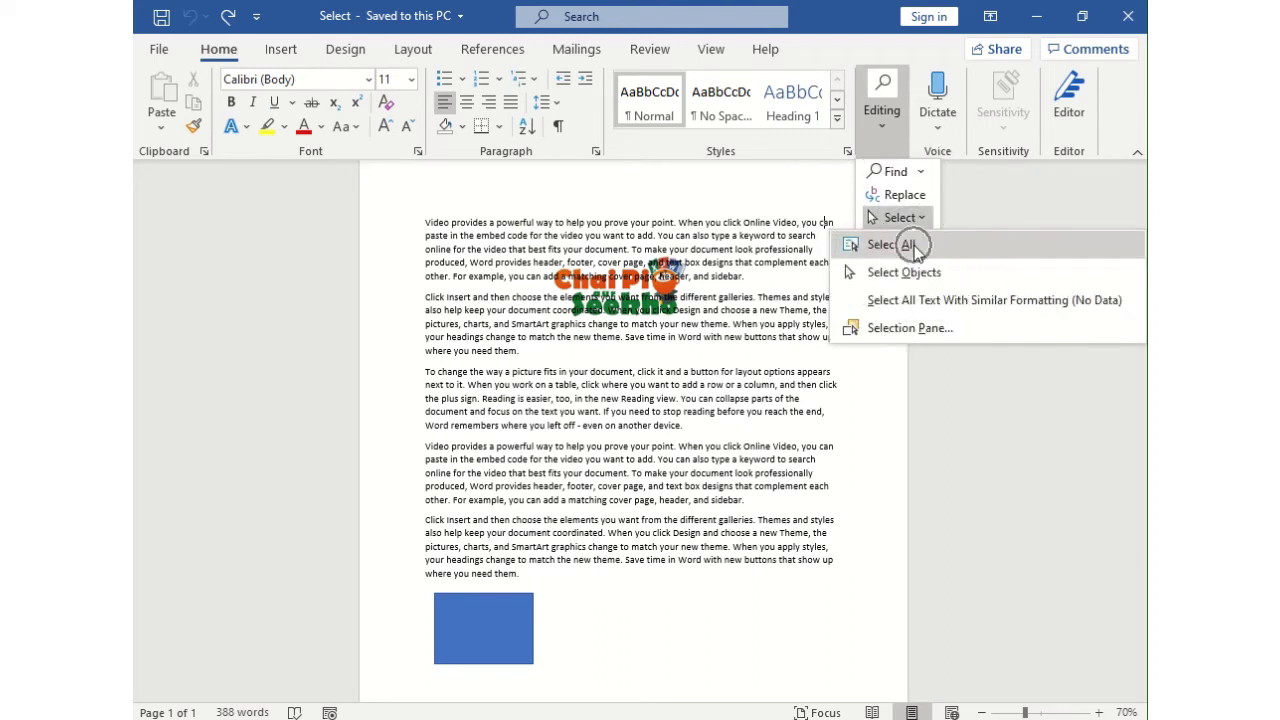
left_click(915, 245)
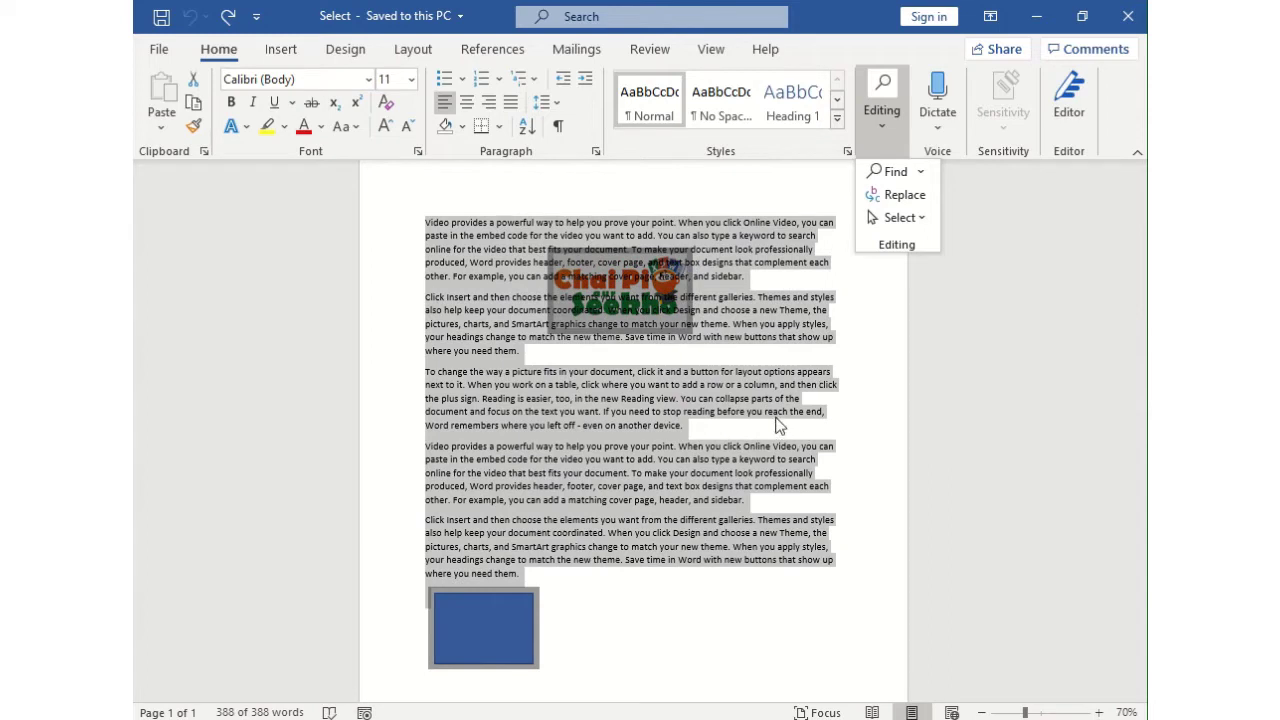
key("Escape")
left_click(851, 390)
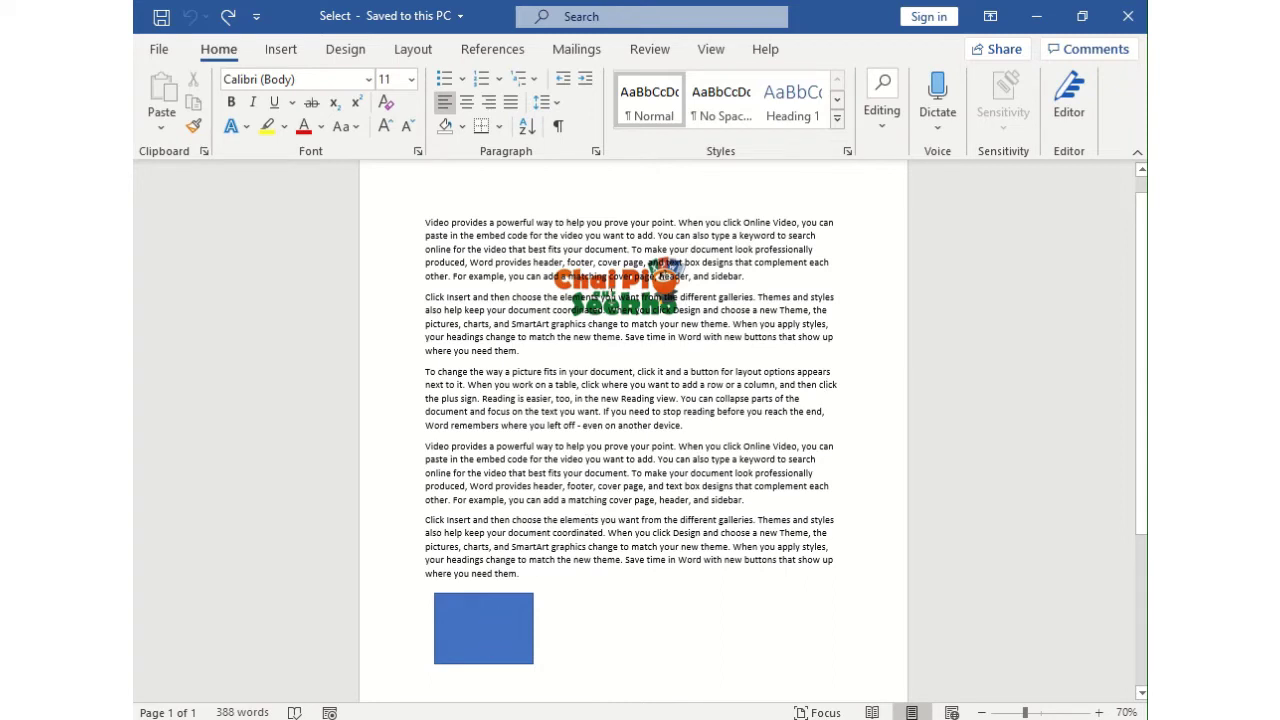
Drag the blue rectangle right and down, undo it, then nudge it slightly left and up.
left_click(505, 631)
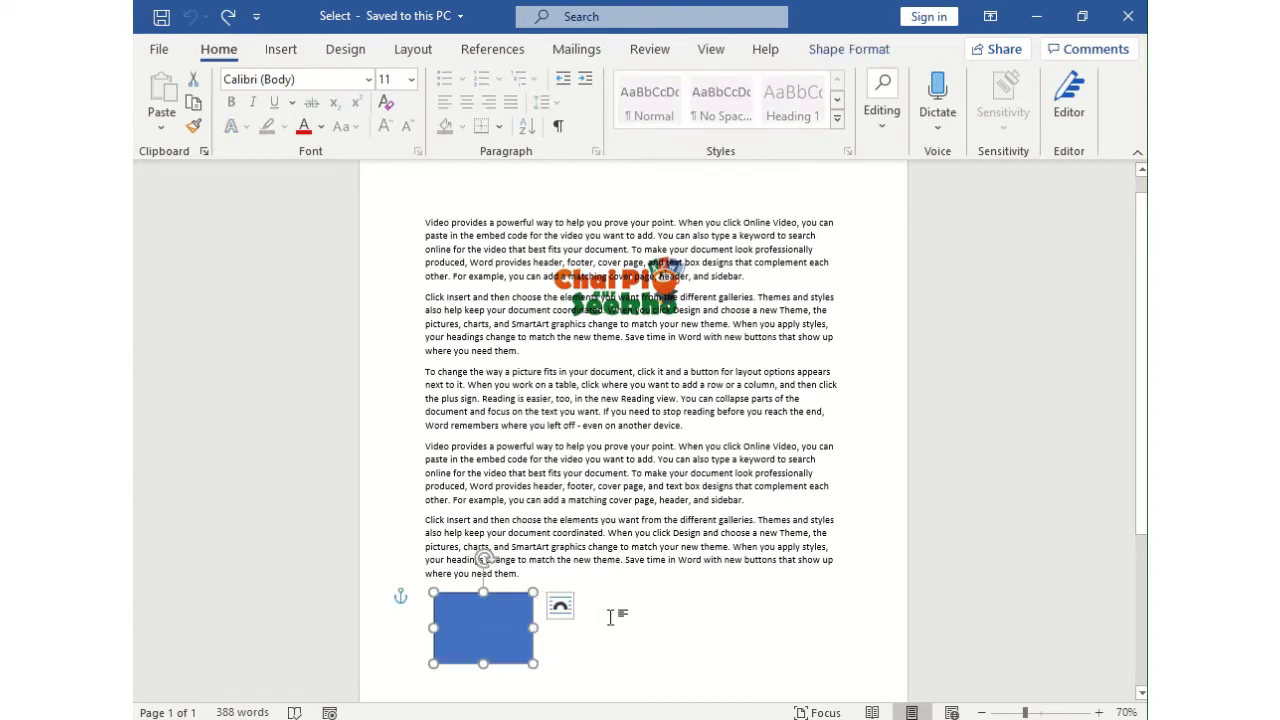
left_click_drag(490, 631, 529, 644)
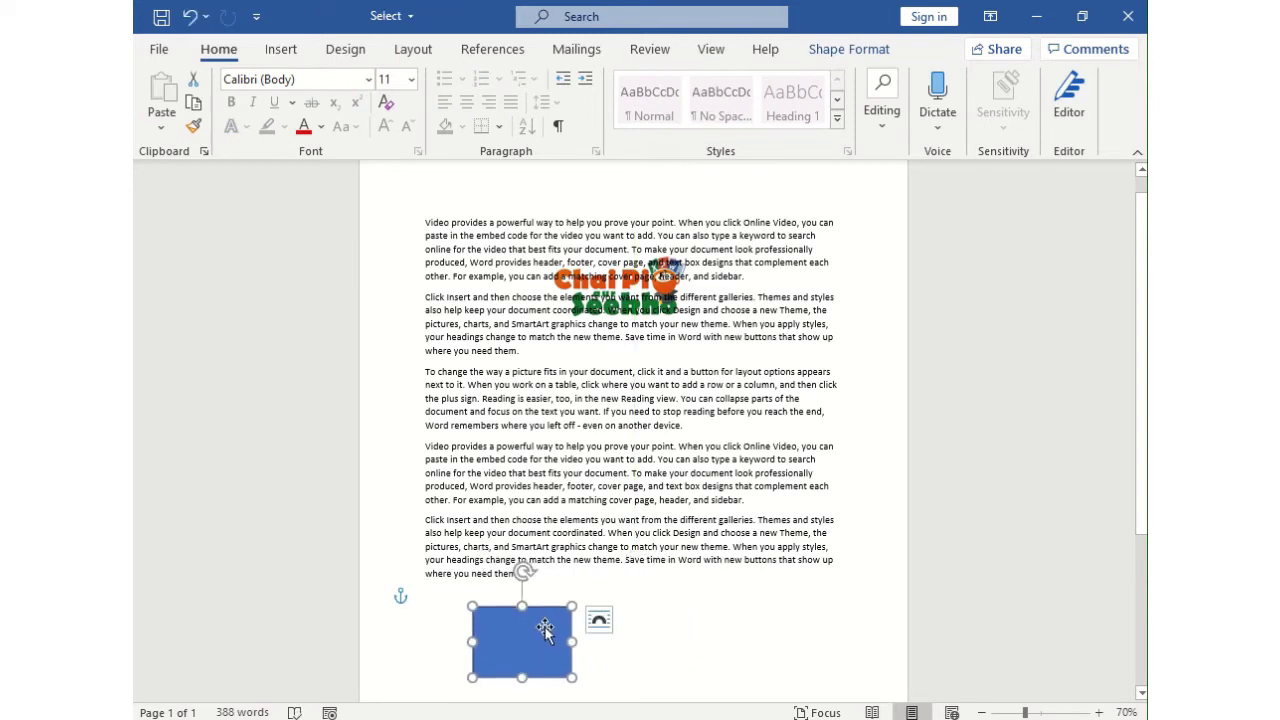
key("Delete")
key("ctrl+z")
left_click_drag(526, 620, 504, 614)
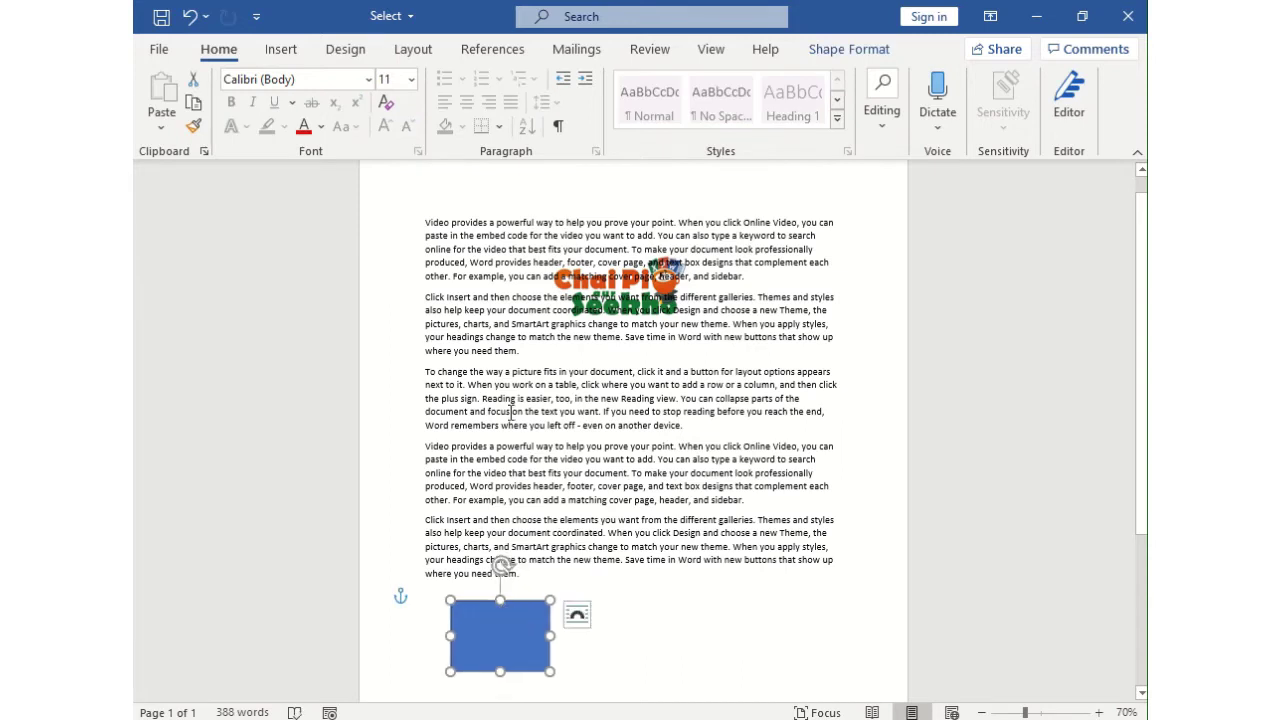
left_click(620, 289)
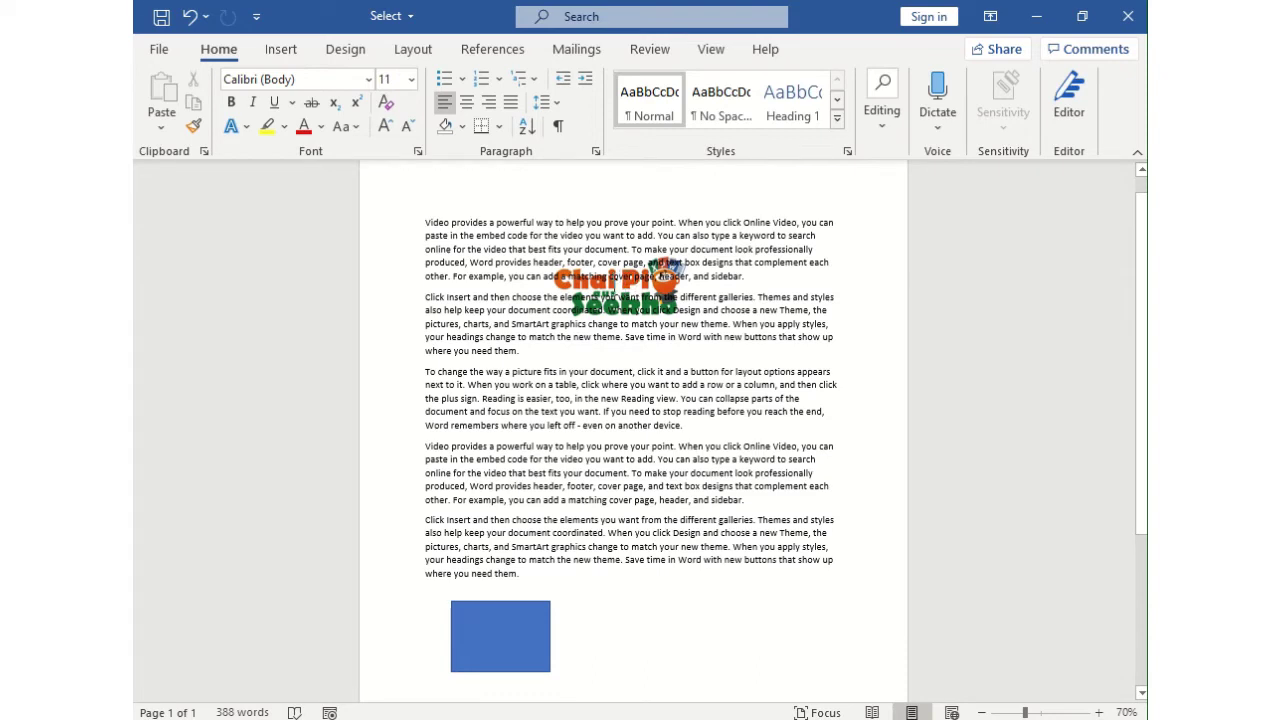
Select and deselect the word 'document', then enable Select Objects under Home > Editing > Select.
double_click(605, 250)
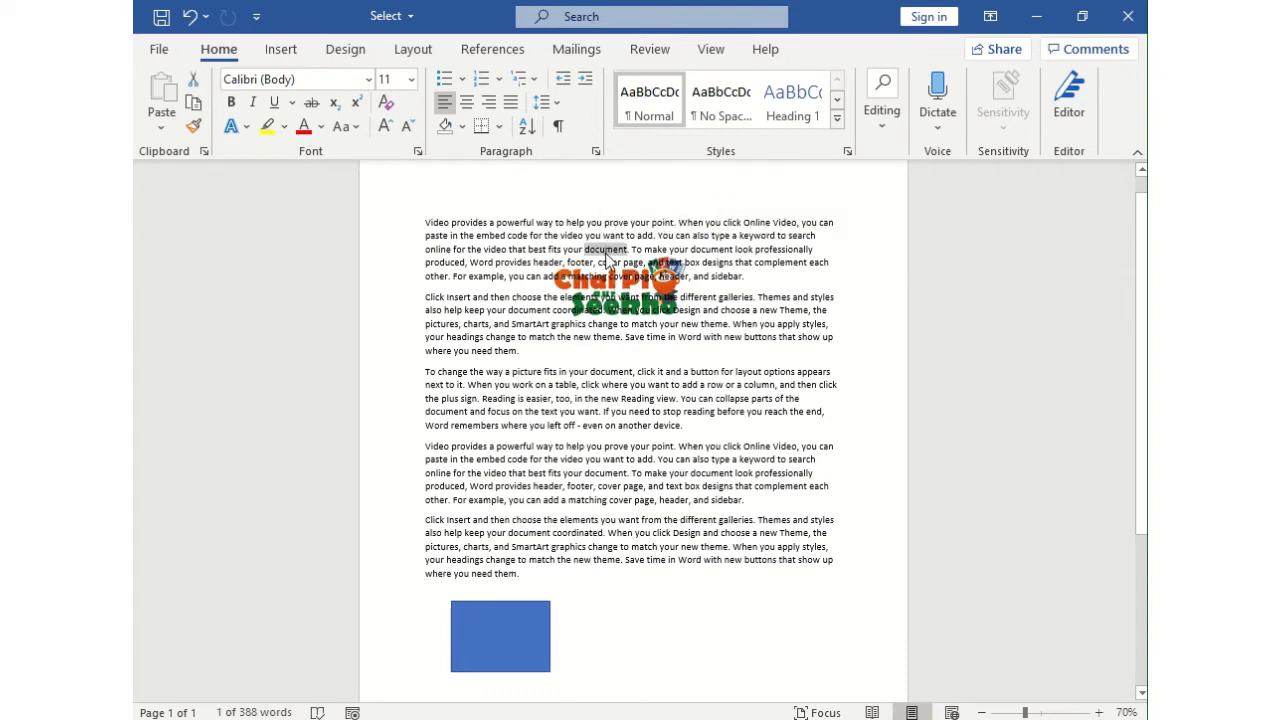
left_click(619, 262)
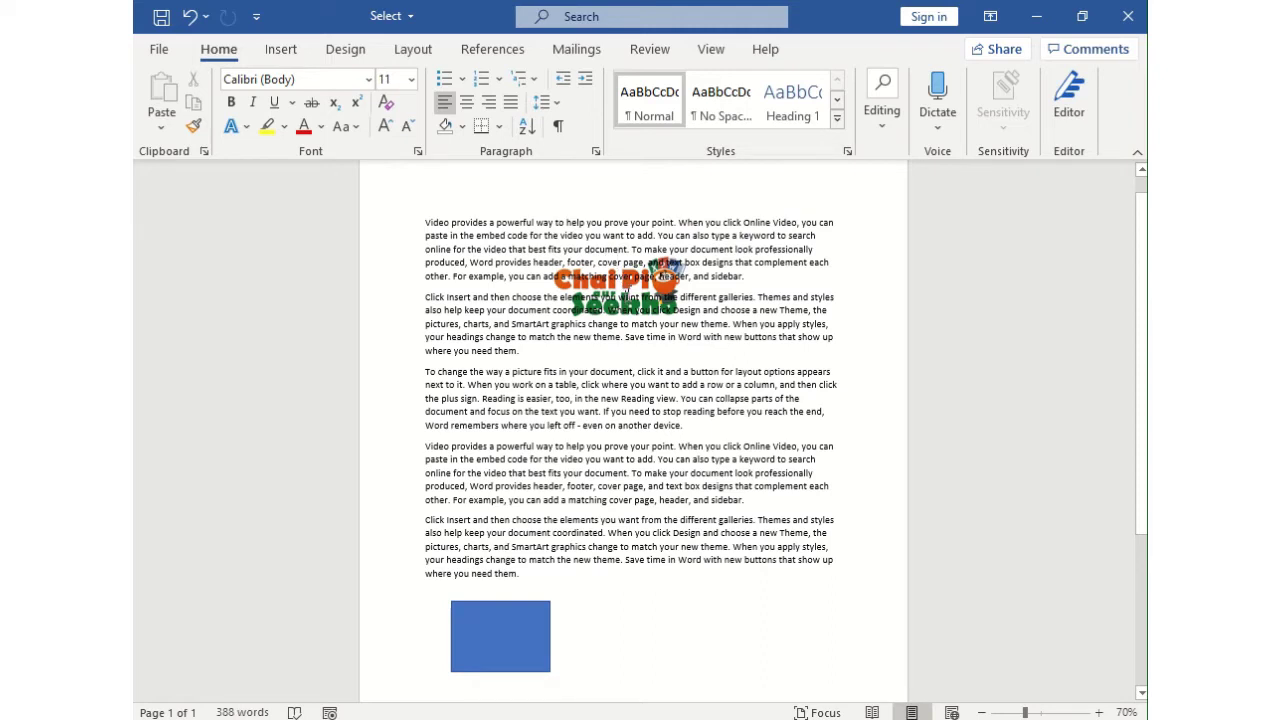
left_click(870, 134)
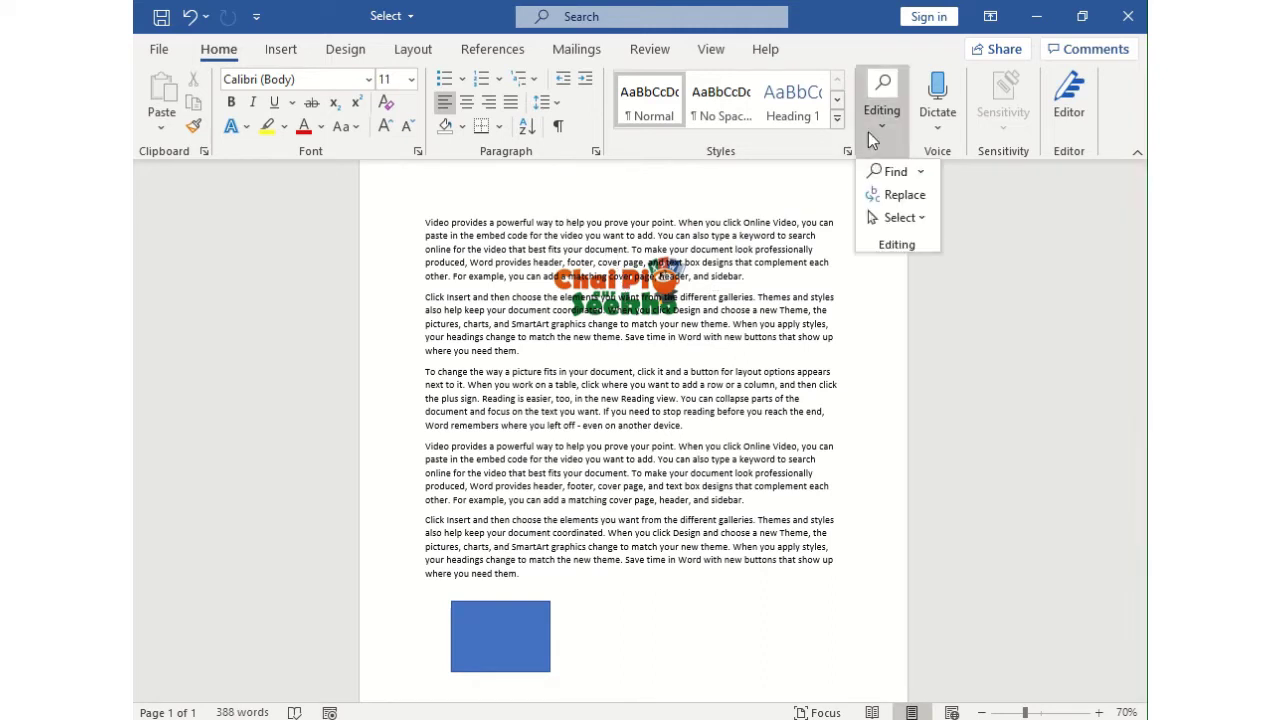
left_click(924, 218)
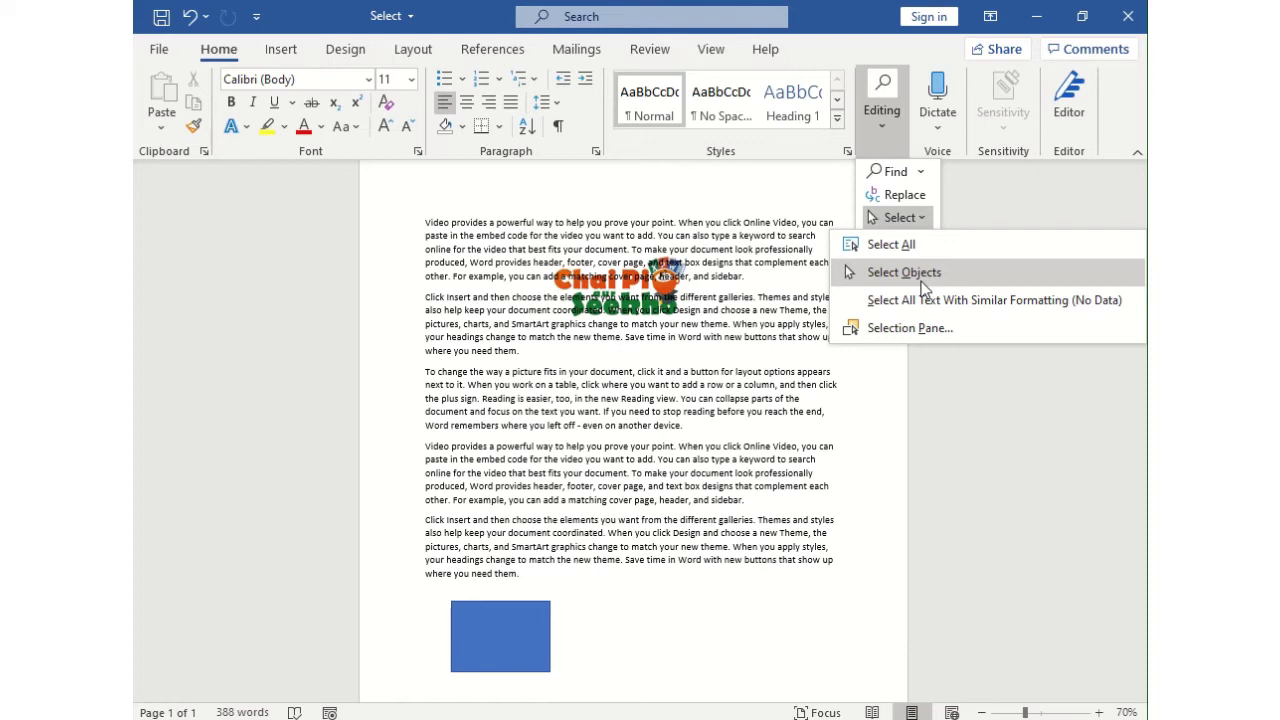
left_click(921, 272)
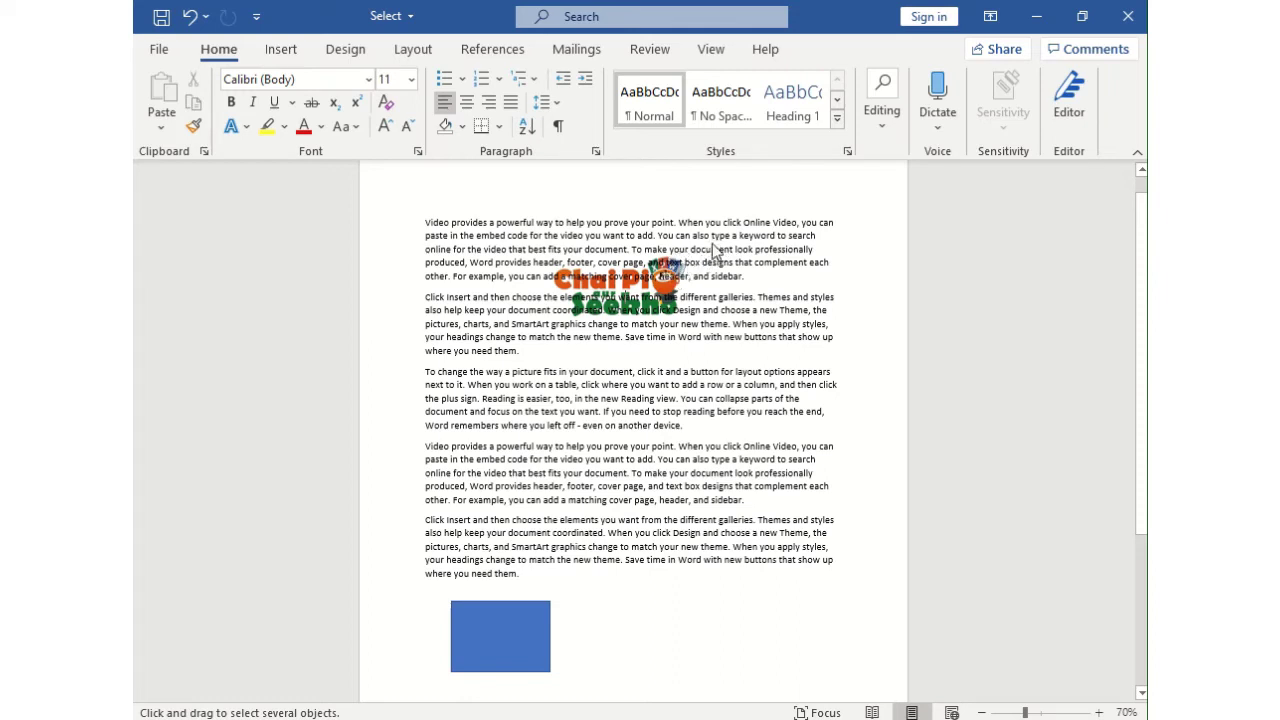
Drag a selection box around the logo picture.
left_click_drag(712, 241, 450, 398)
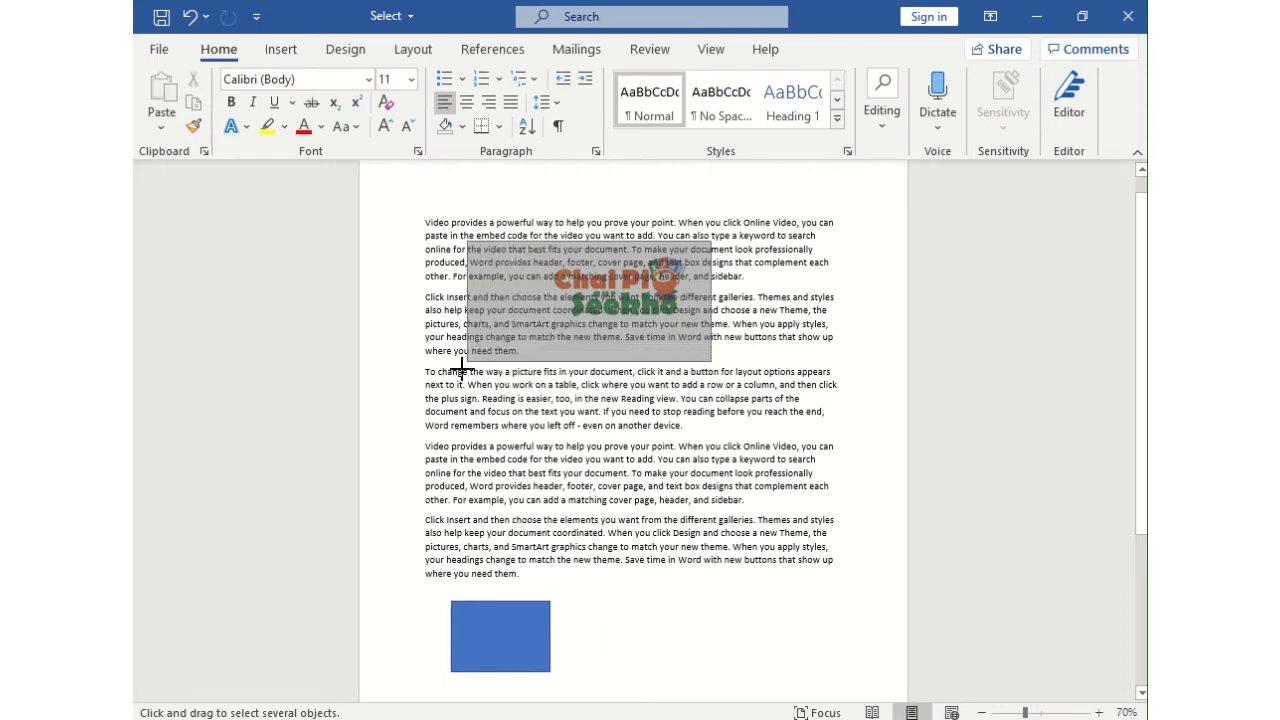
mouse_move(450, 398)
left_mouse_down()
mouse_move(460, 372)
mouse_move(522, 357)
left_mouse_up()
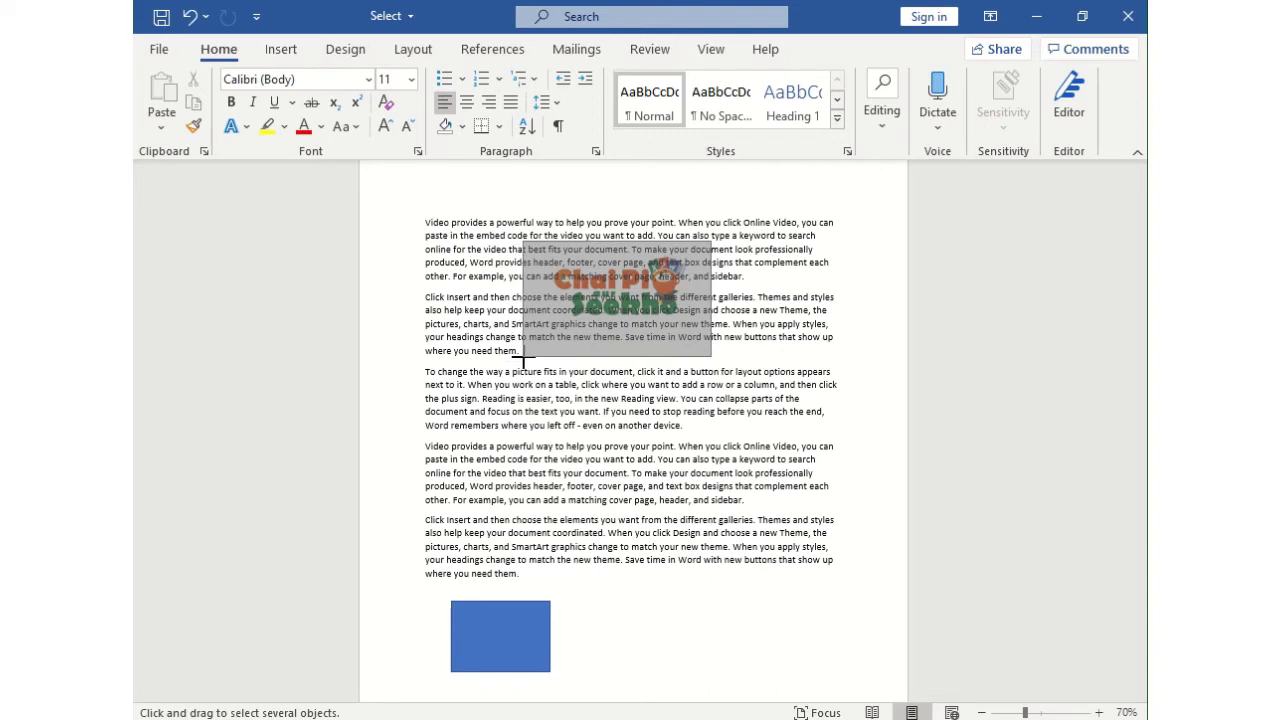
left_click_drag(523, 357, 523, 357)
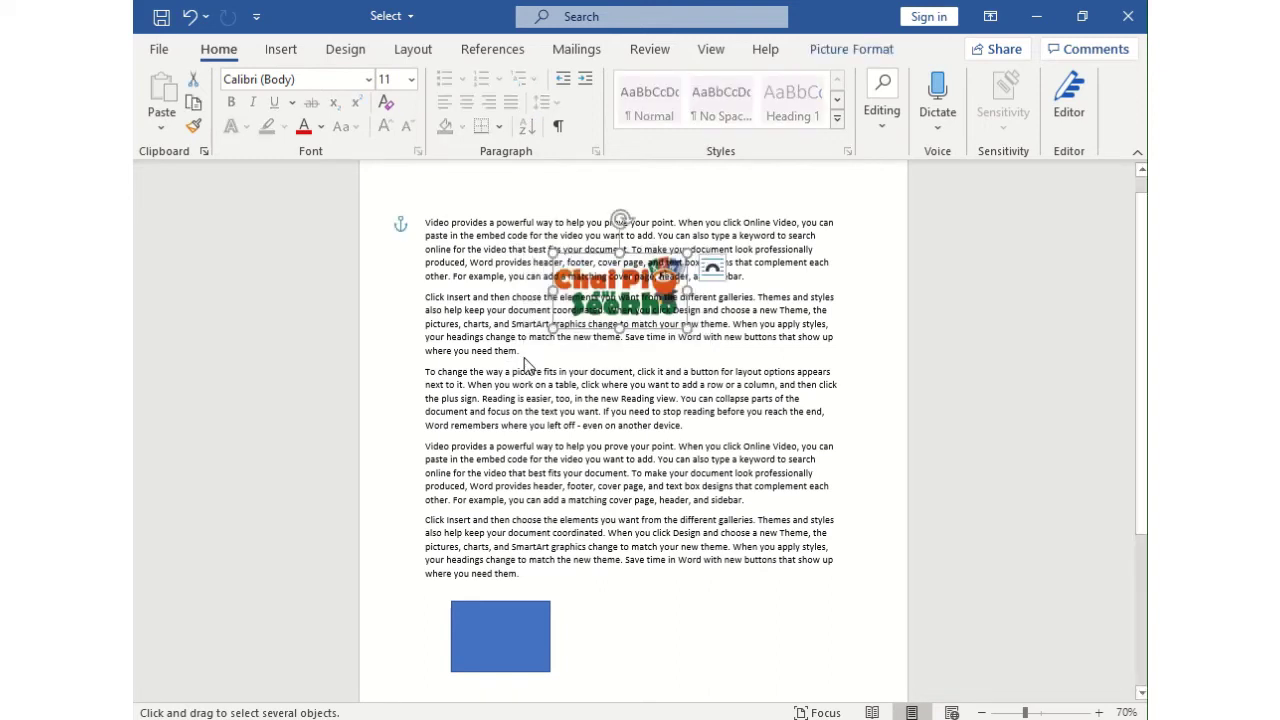
Turn on Select Objects from the Editing > Select menu.
left_click(883, 115)
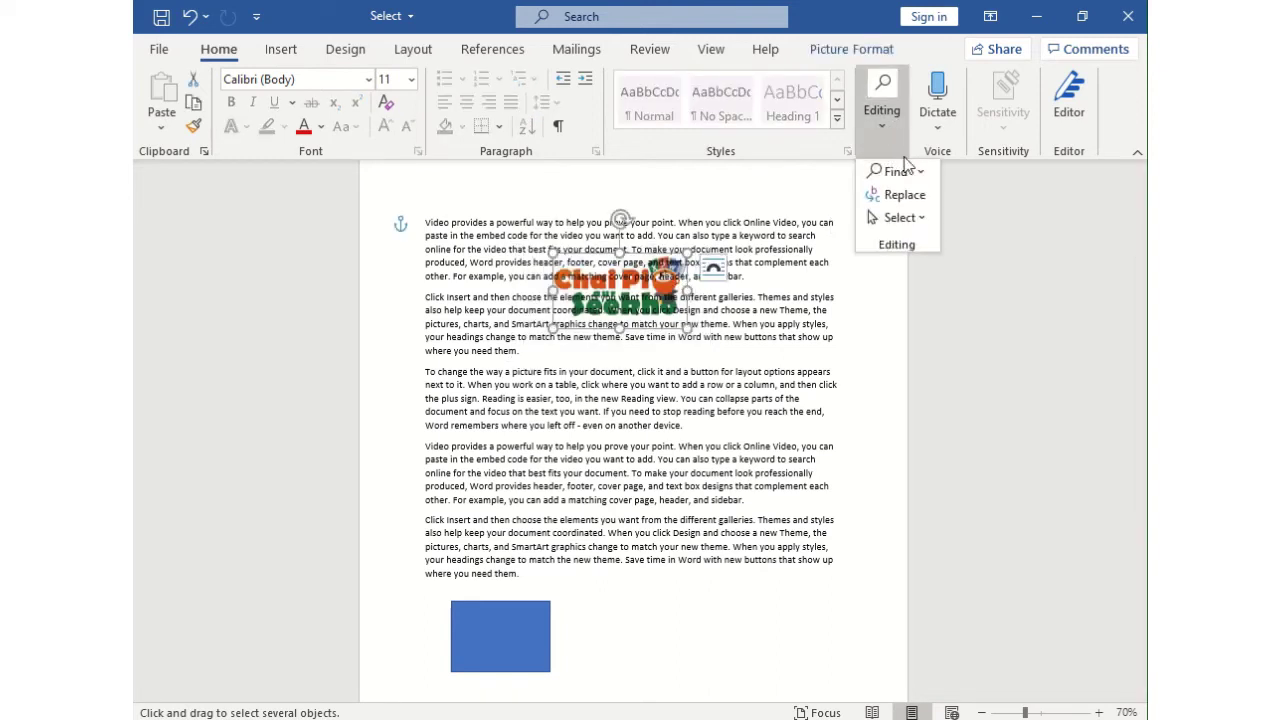
left_click(903, 216)
left_click(915, 272)
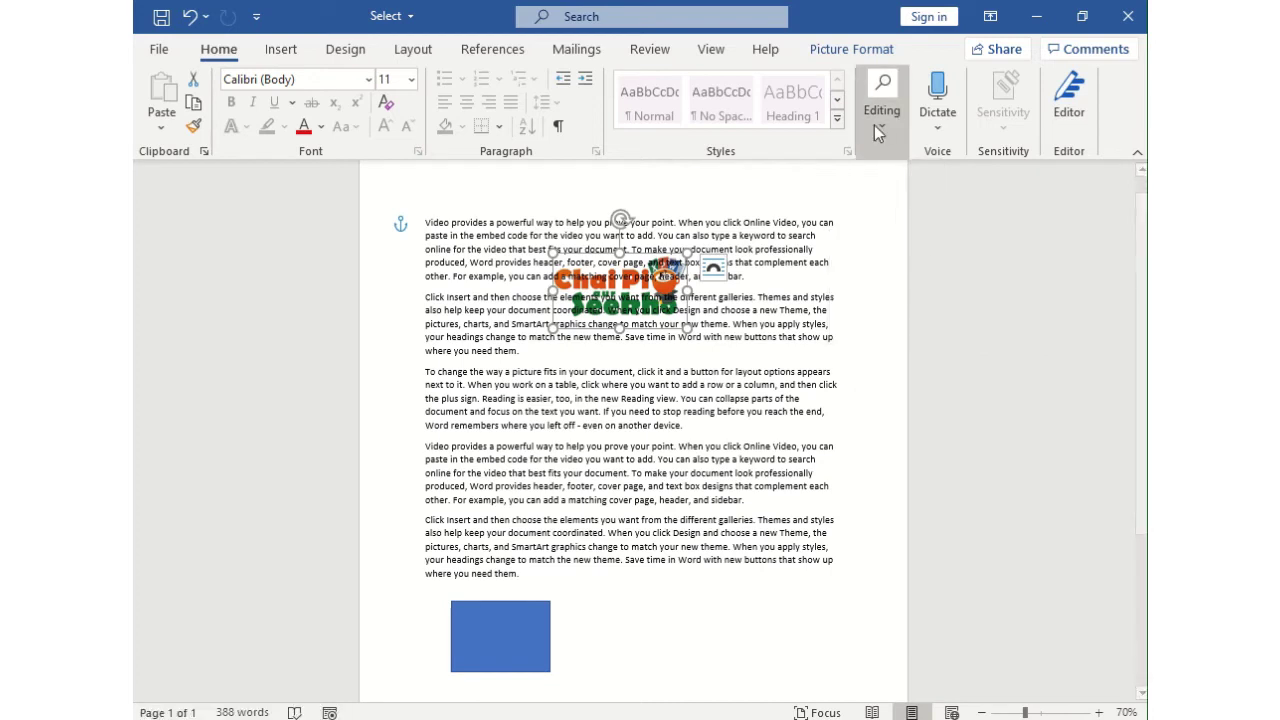
left_click(841, 215)
left_click(880, 130)
left_click(913, 218)
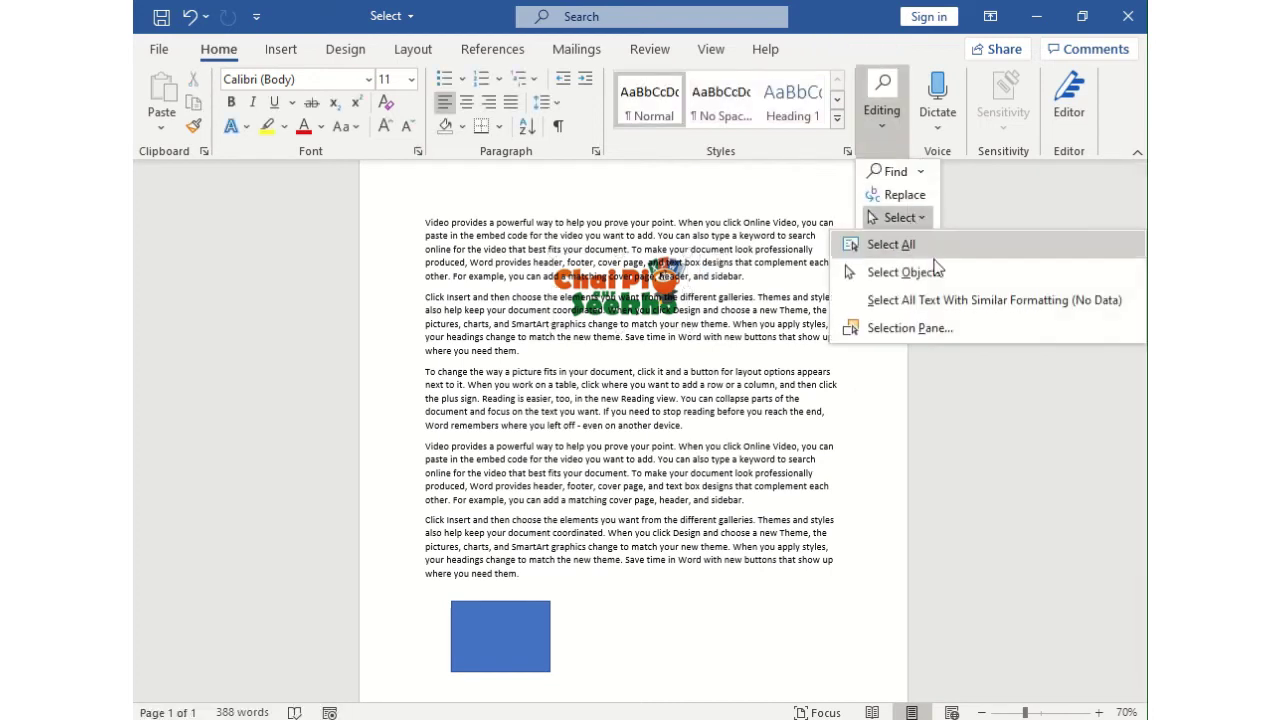
left_click(932, 269)
Drag a box enclosing both the logo and the blue rectangle to select them together.
mouse_move(741, 241)
left_mouse_down()
mouse_move(663, 276)
mouse_move(409, 690)
left_mouse_up()
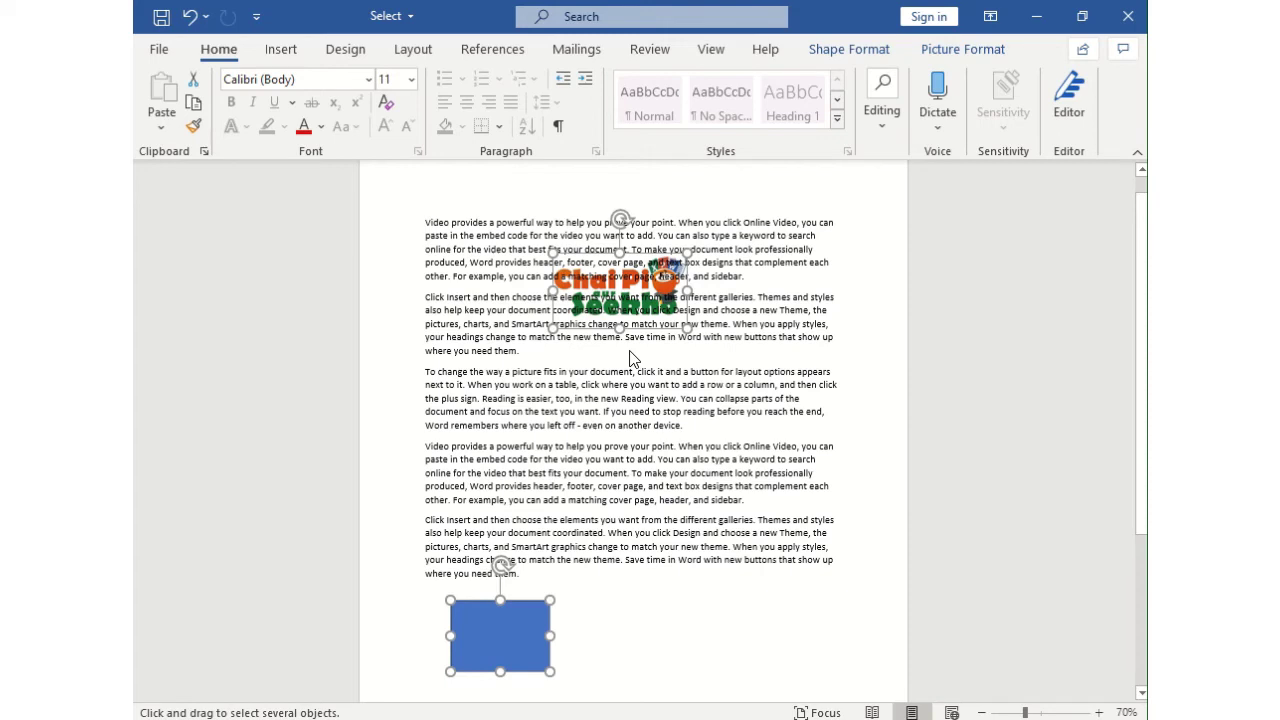
left_click(882, 119)
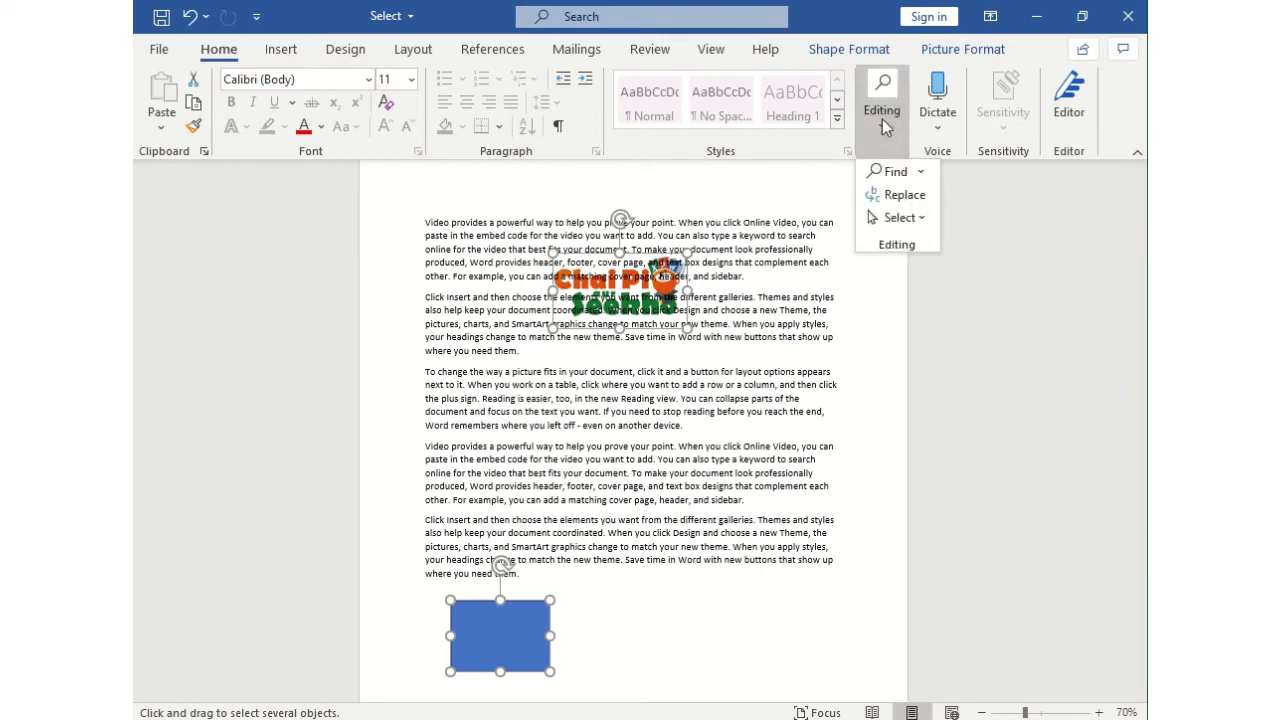
left_click(912, 219)
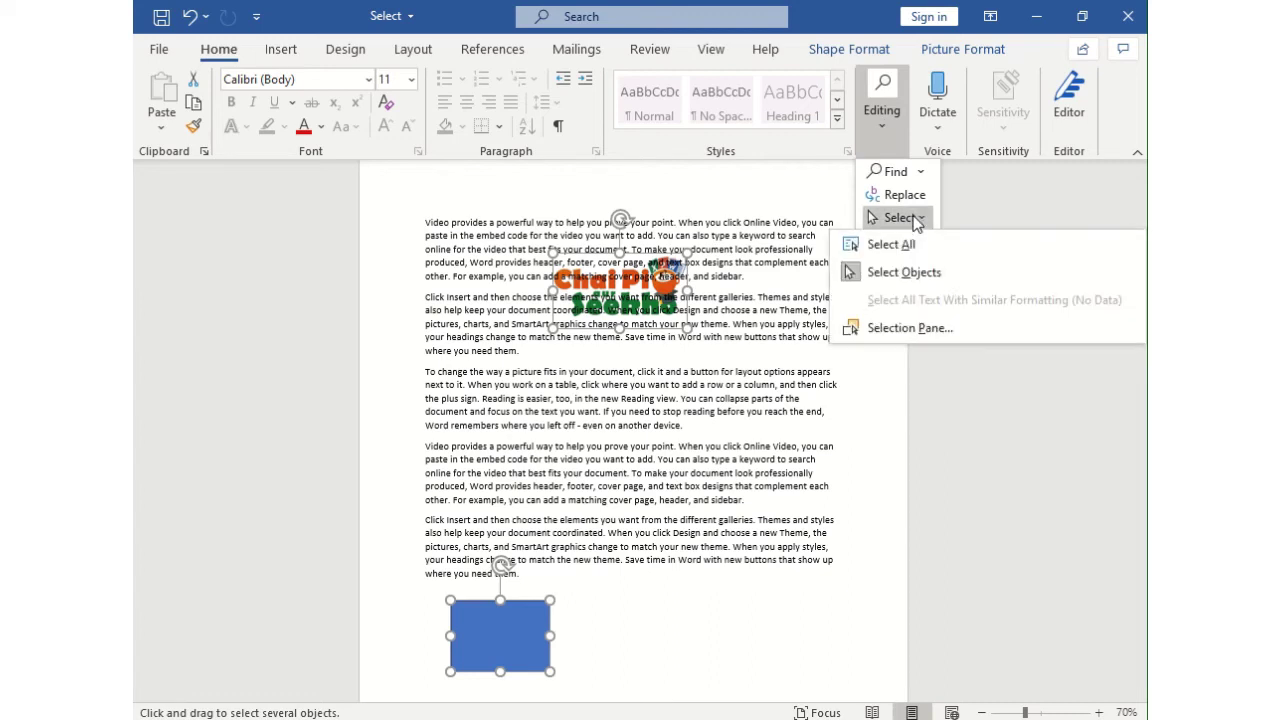
left_click(895, 272)
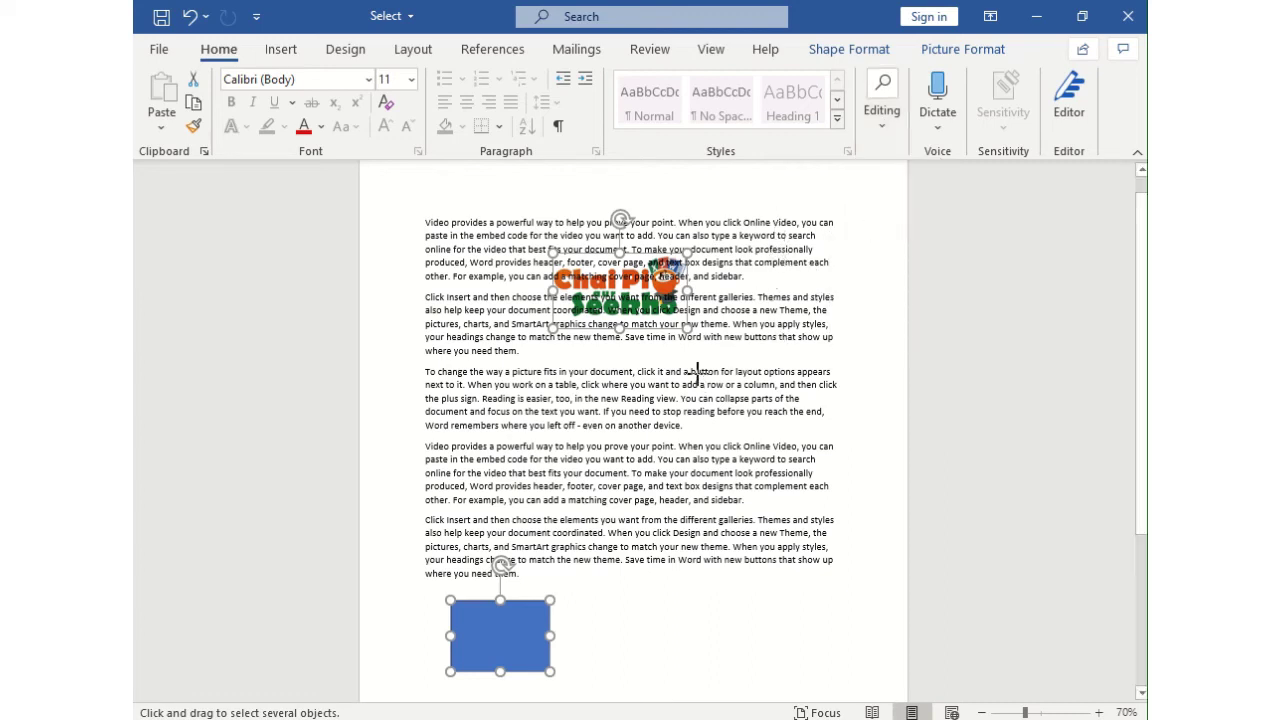
key("Escape")
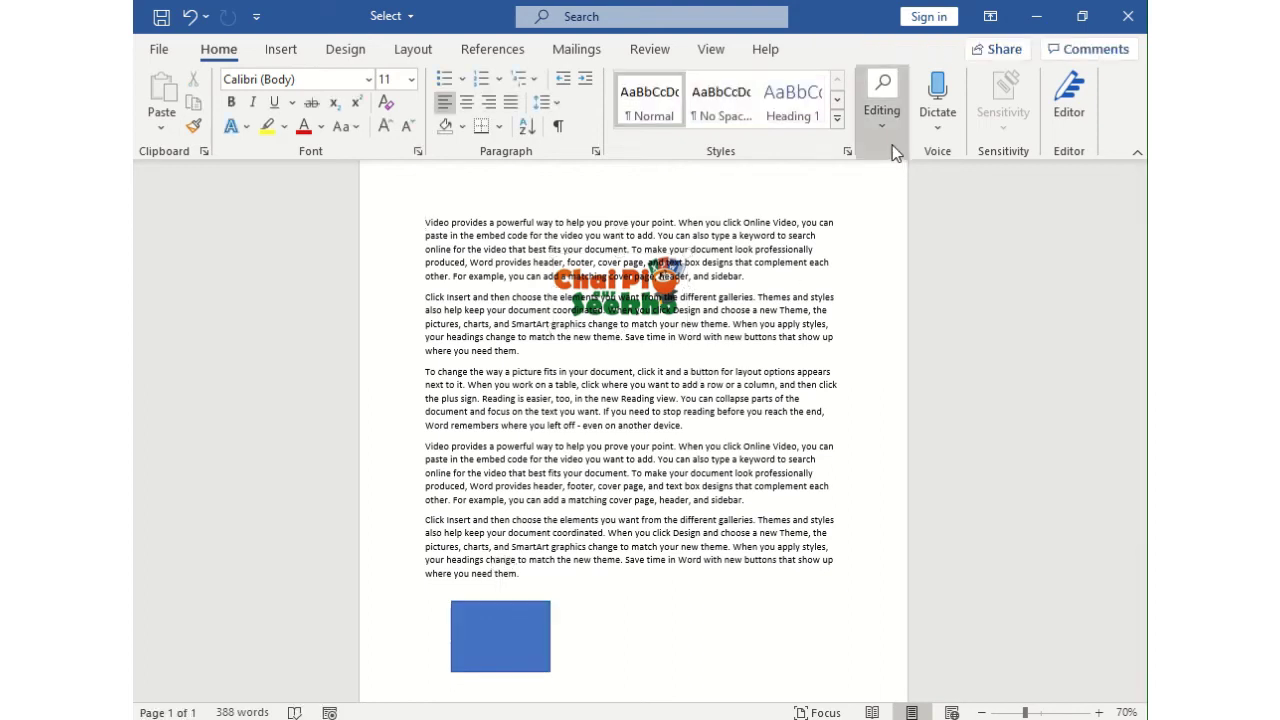
left_click(892, 145)
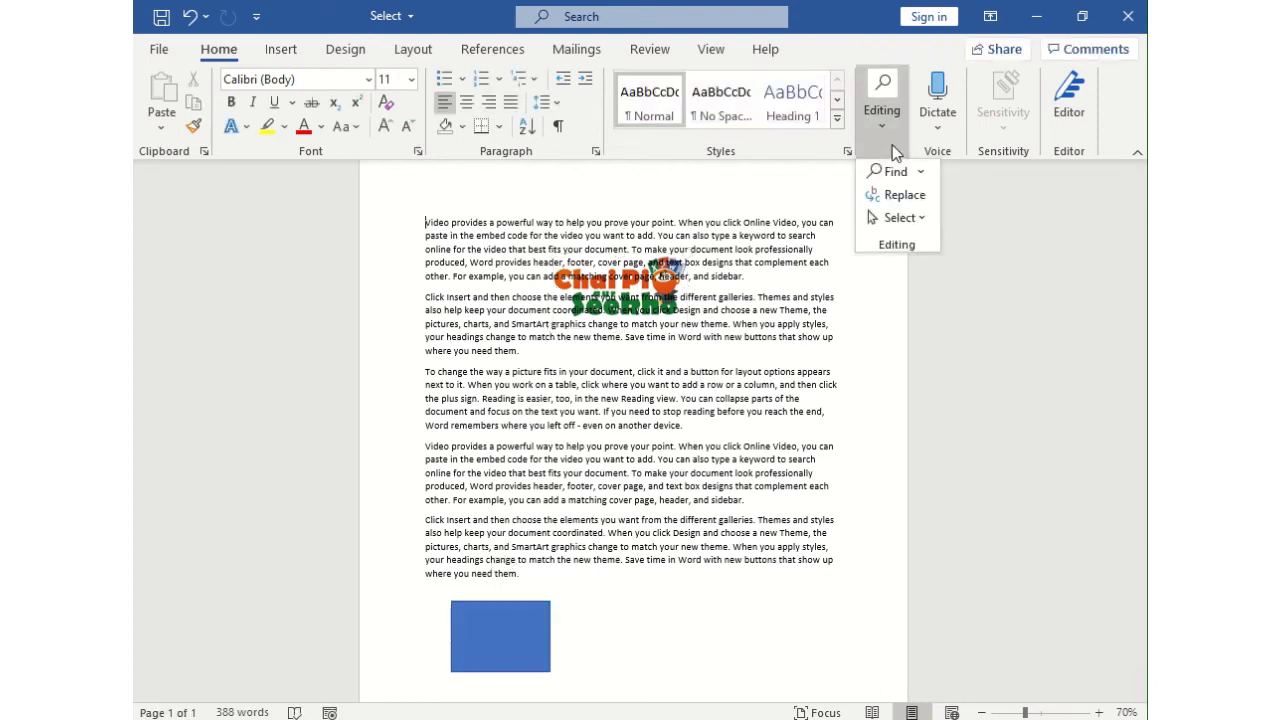
left_click(920, 222)
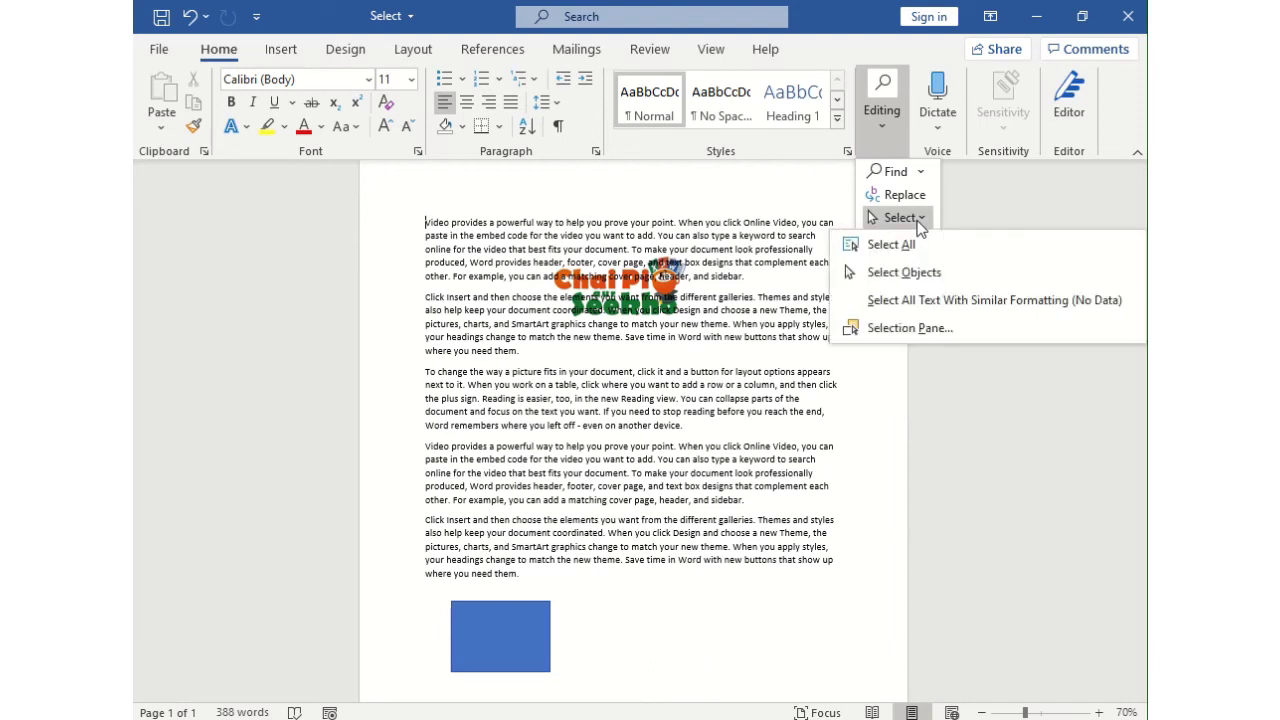
left_click(932, 333)
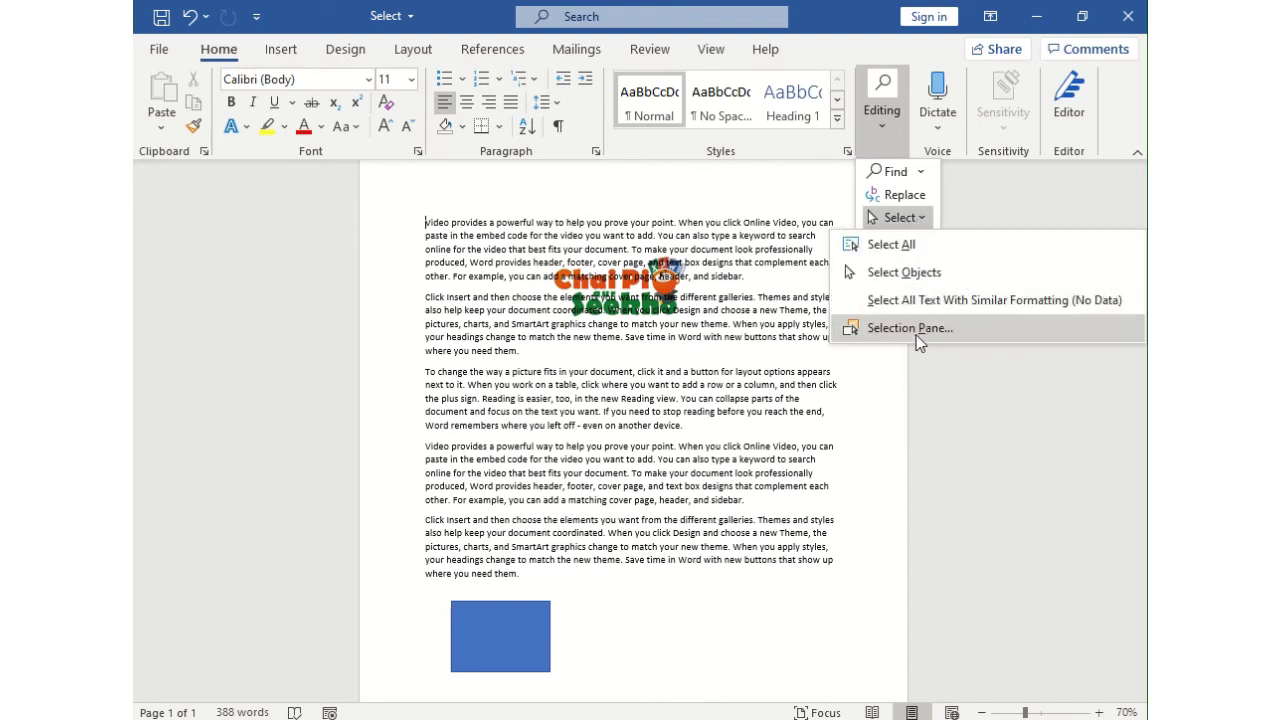
left_click(916, 335)
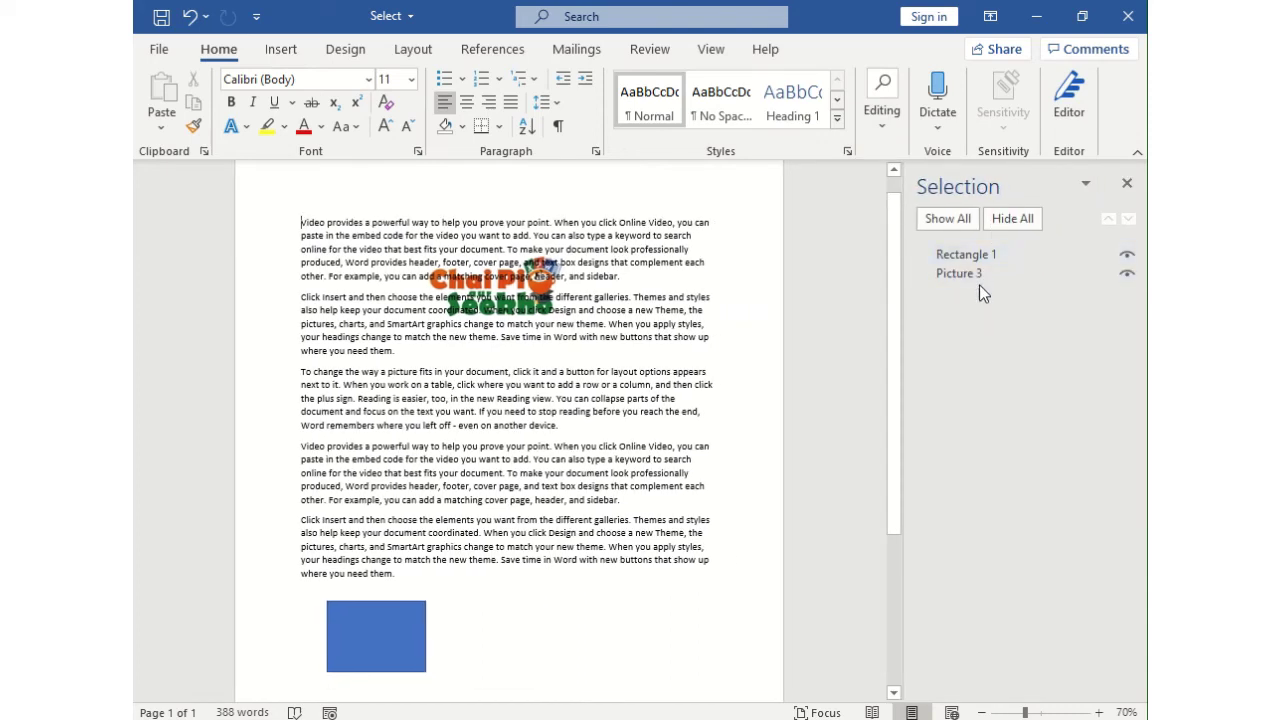
left_click(981, 254)
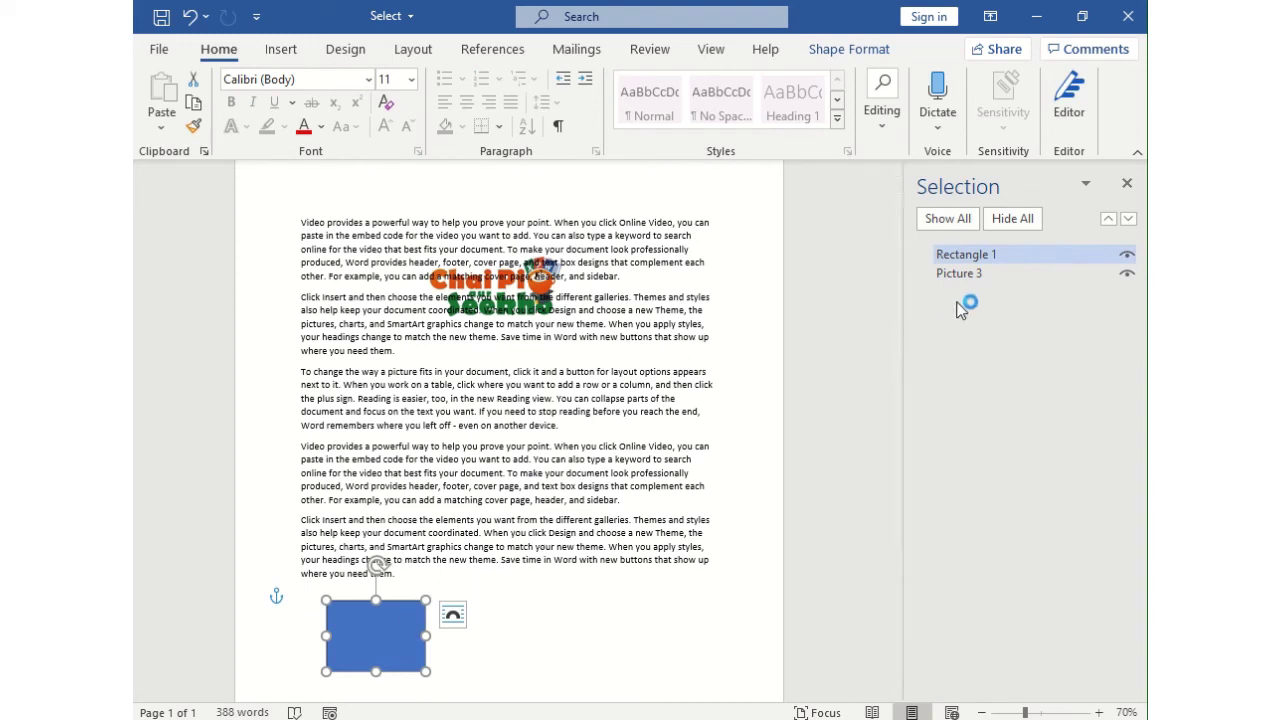
left_click(960, 274)
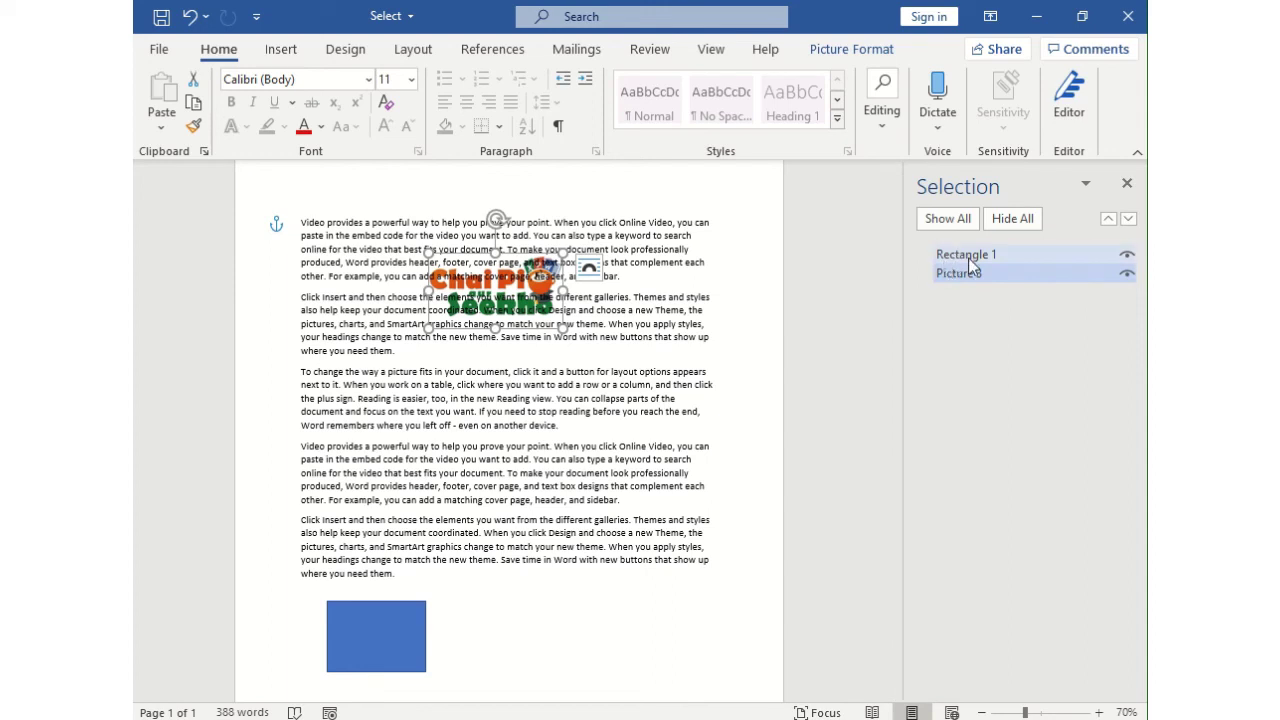
left_click(1127, 187)
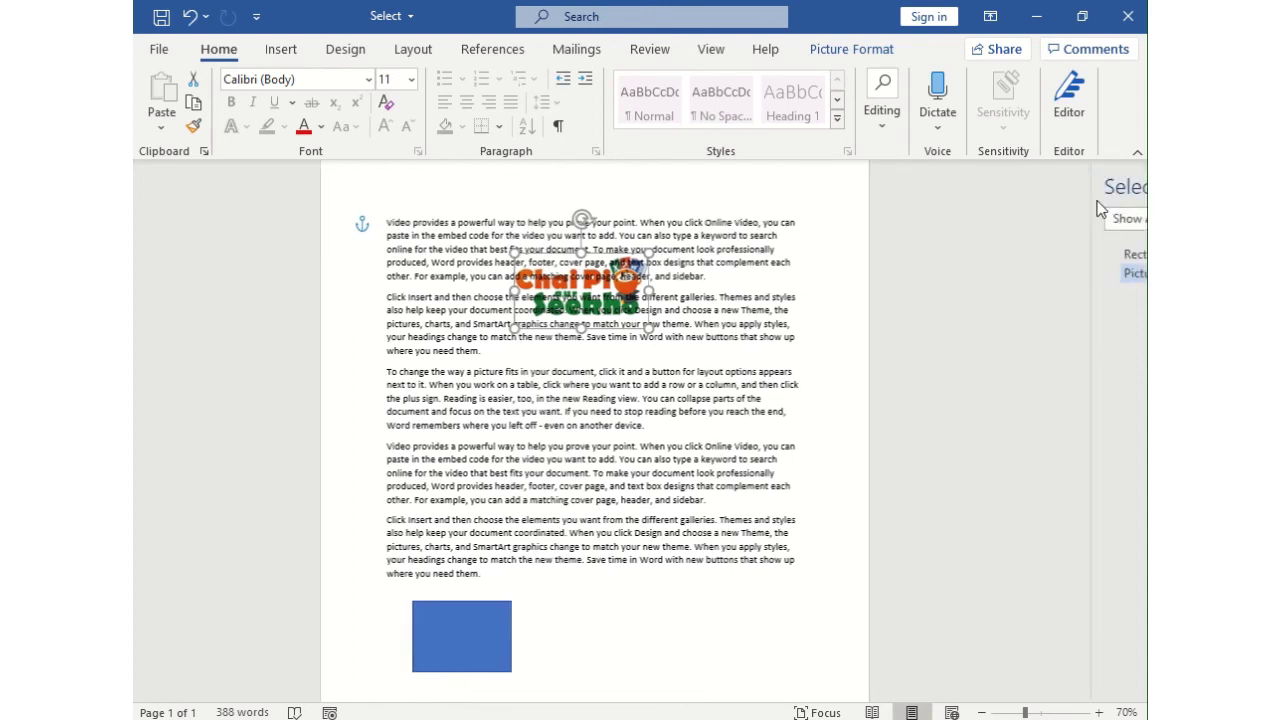
left_click(1016, 233)
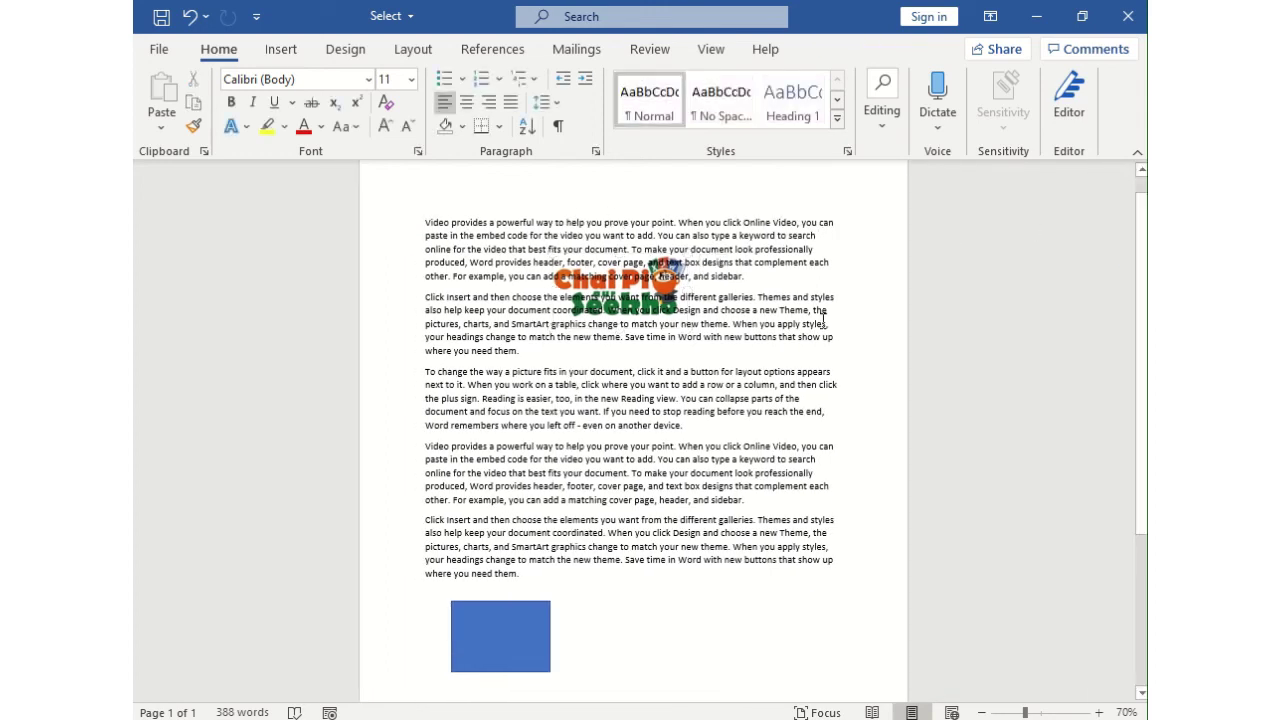